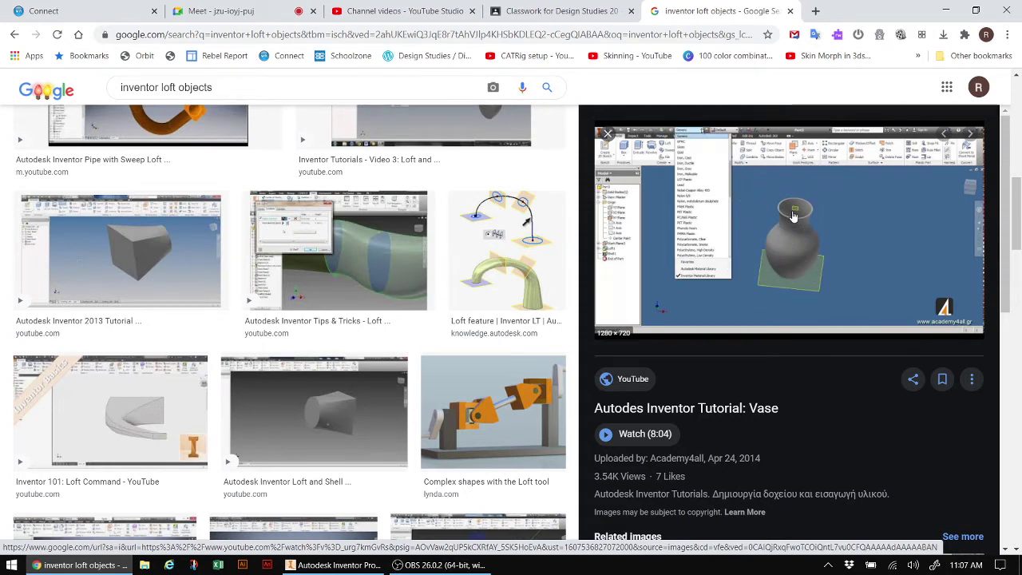
Draw a 6 in diameter circle at the origin on the XZ plane and finish Sketch1
left_click(334, 565)
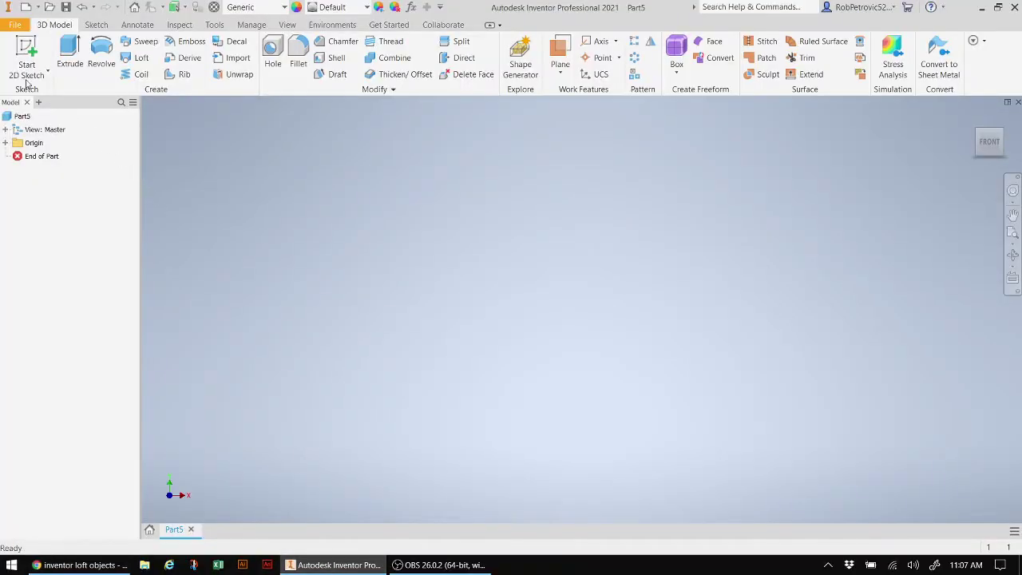
left_click(30, 50)
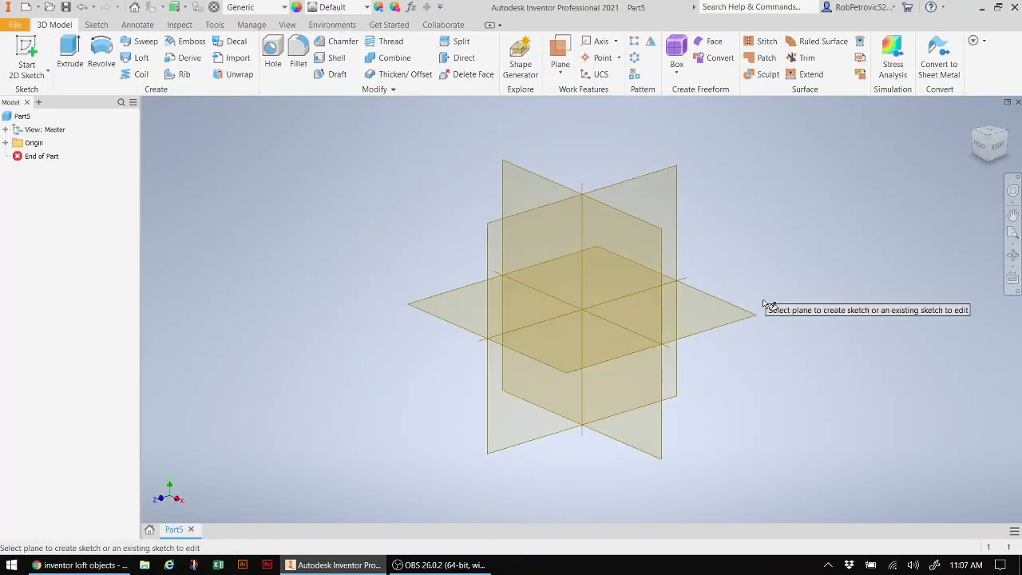
left_click(722, 317)
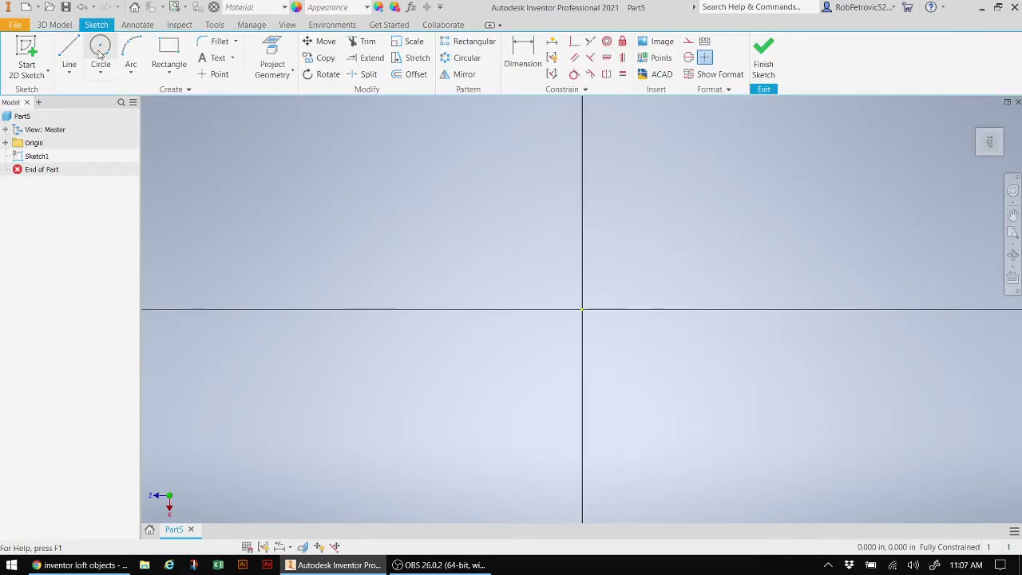
left_click(100, 53)
left_click(582, 309)
type("6")
key("Return")
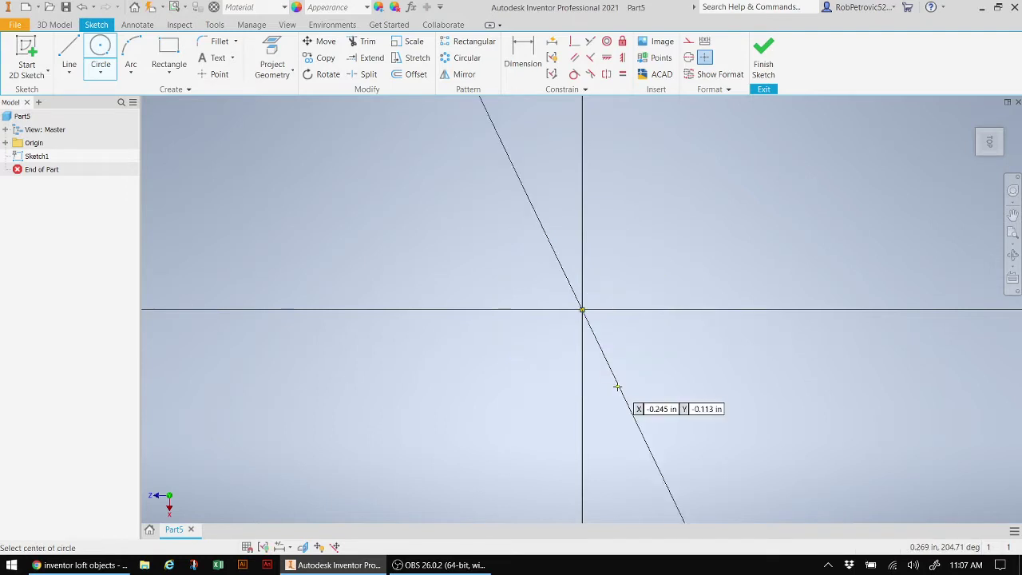
scroll(616, 360, "up", 5)
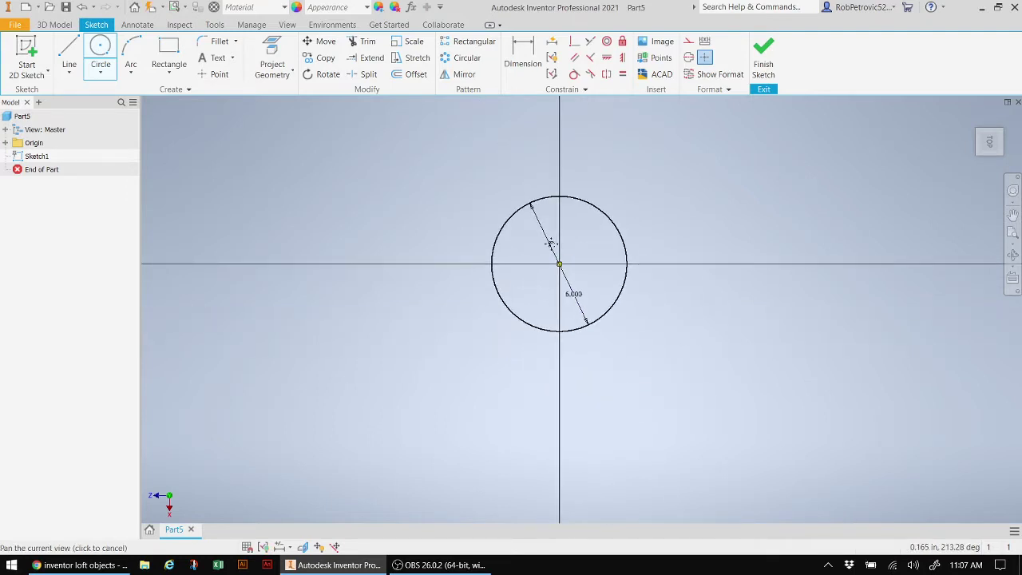
left_click(763, 56)
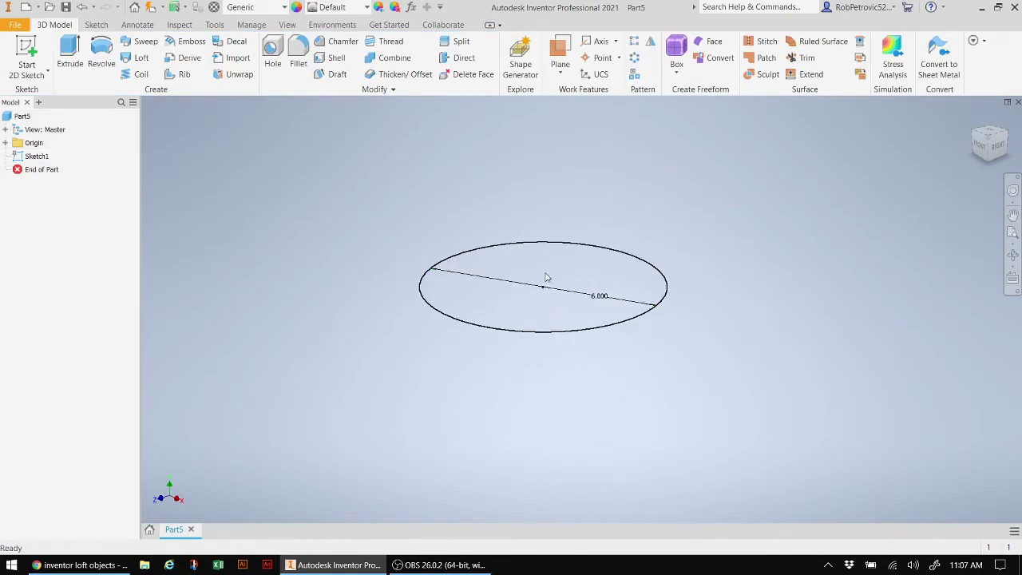
Create Work Plane1 offset upward from the XZ Plane
left_click(5, 143)
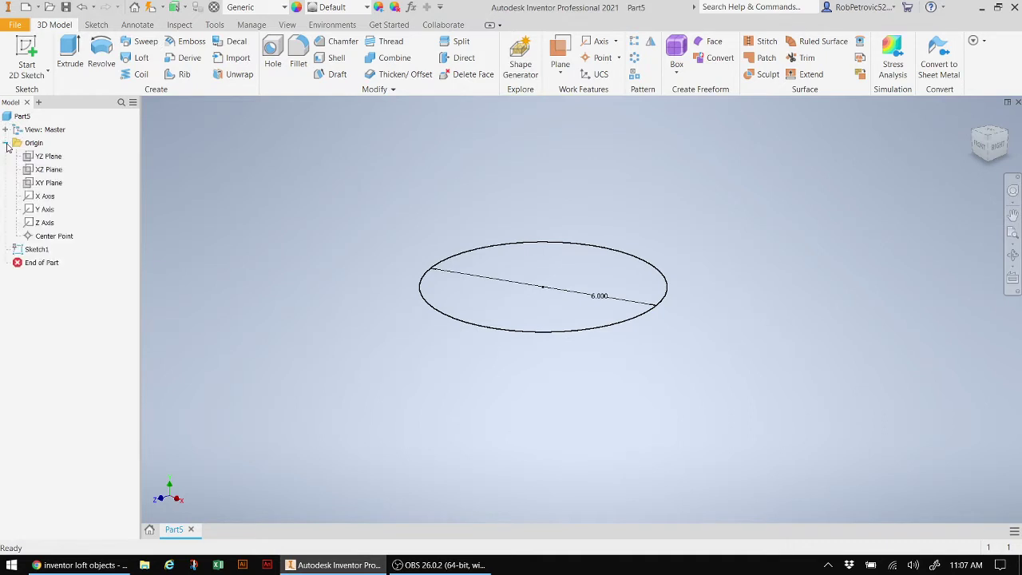
left_click(49, 170)
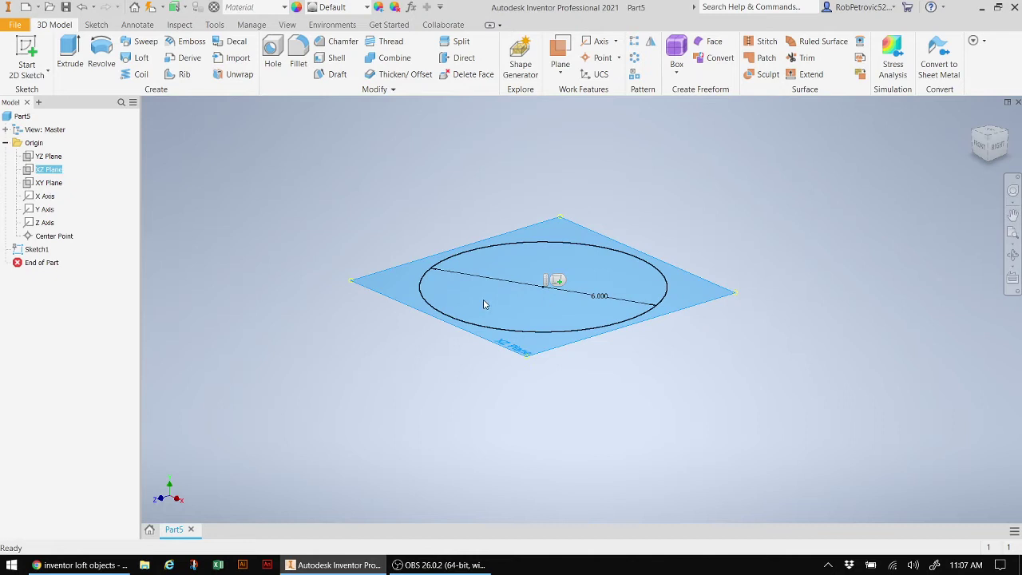
left_click(558, 51)
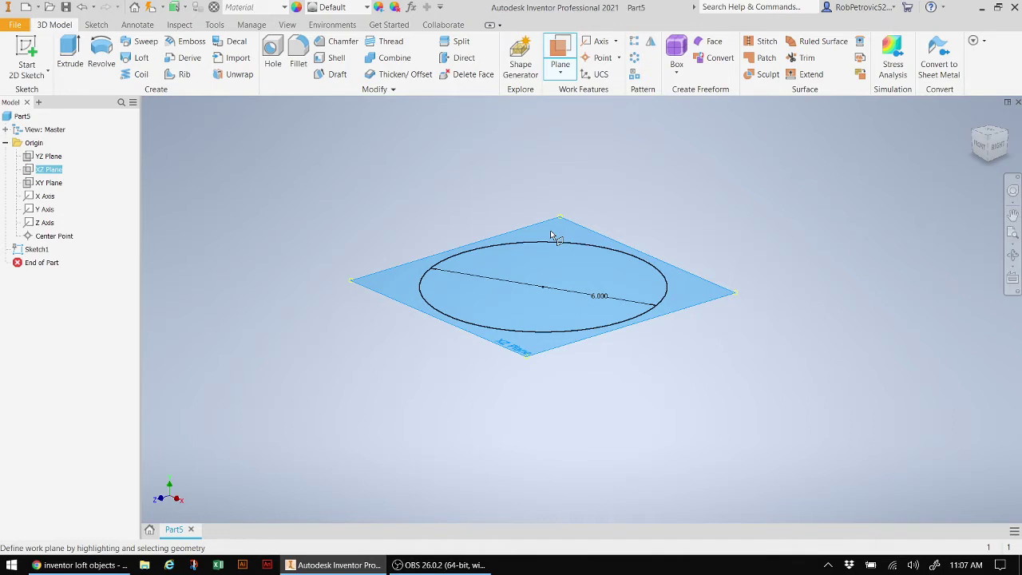
left_click_drag(551, 235, 588, 100)
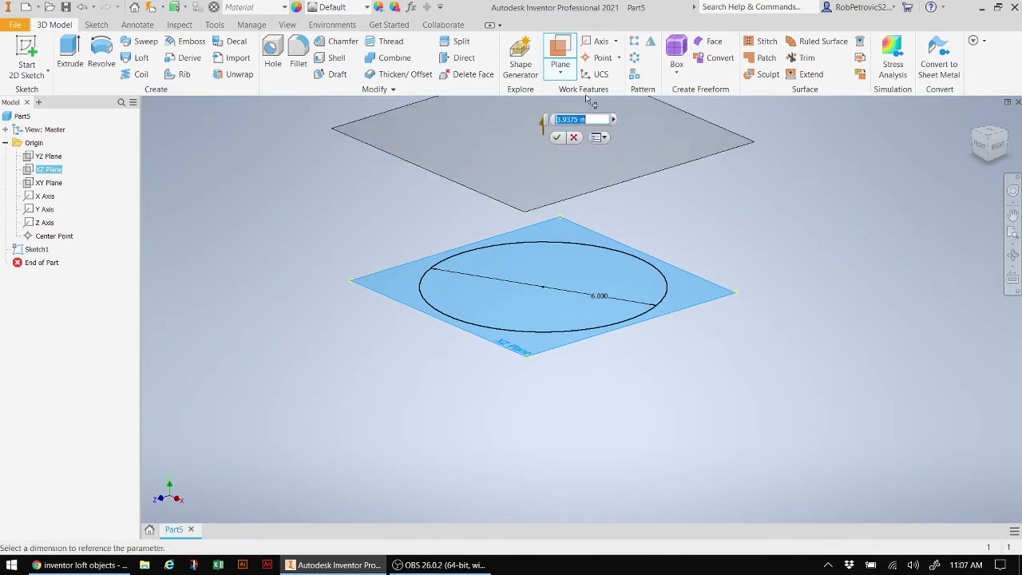
key("Return")
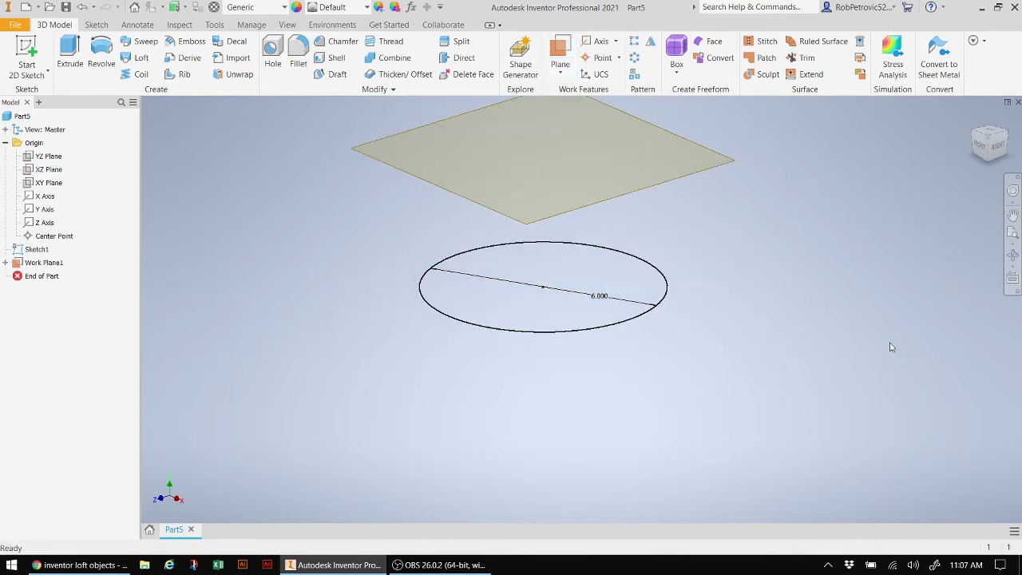
Sketch an 8 in diameter circle at the origin on Work Plane1 and finish Sketch2
left_click(663, 189)
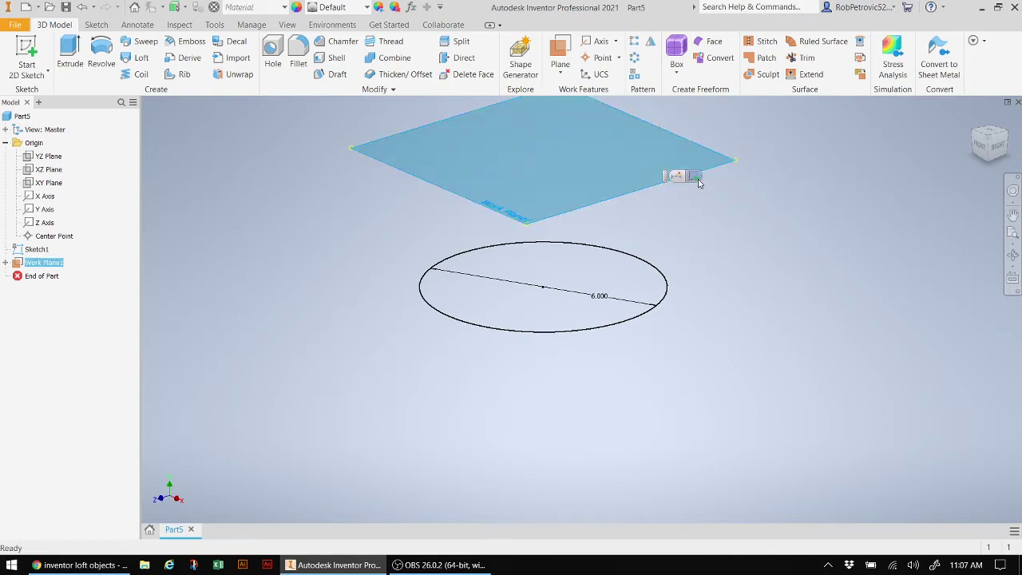
key("s")
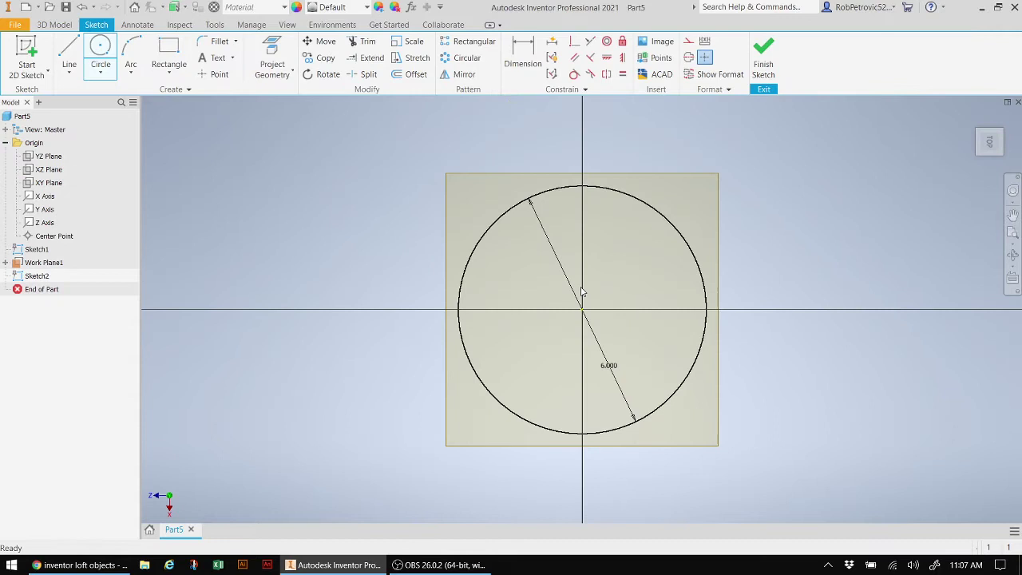
left_click(100, 55)
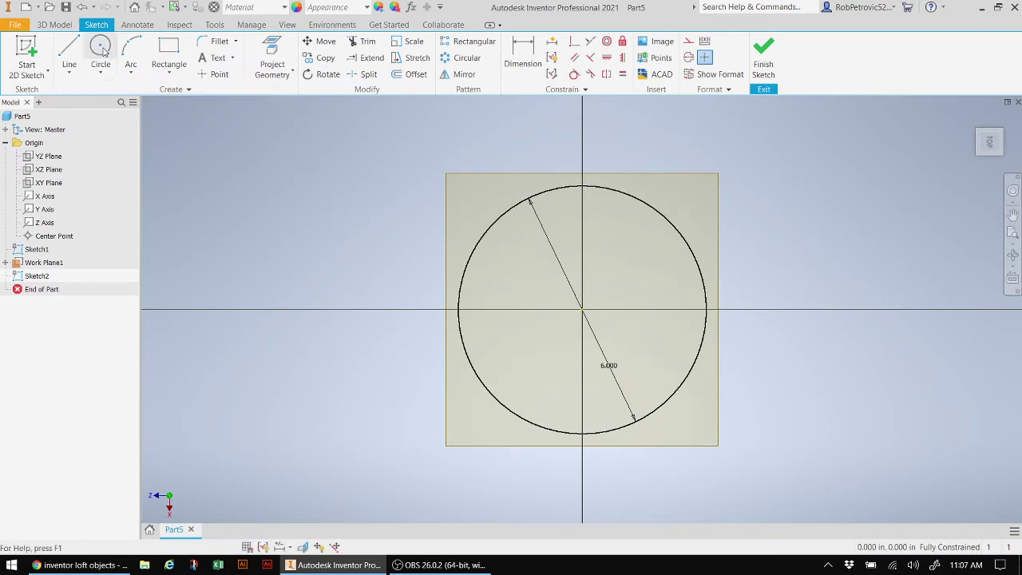
left_click(582, 309)
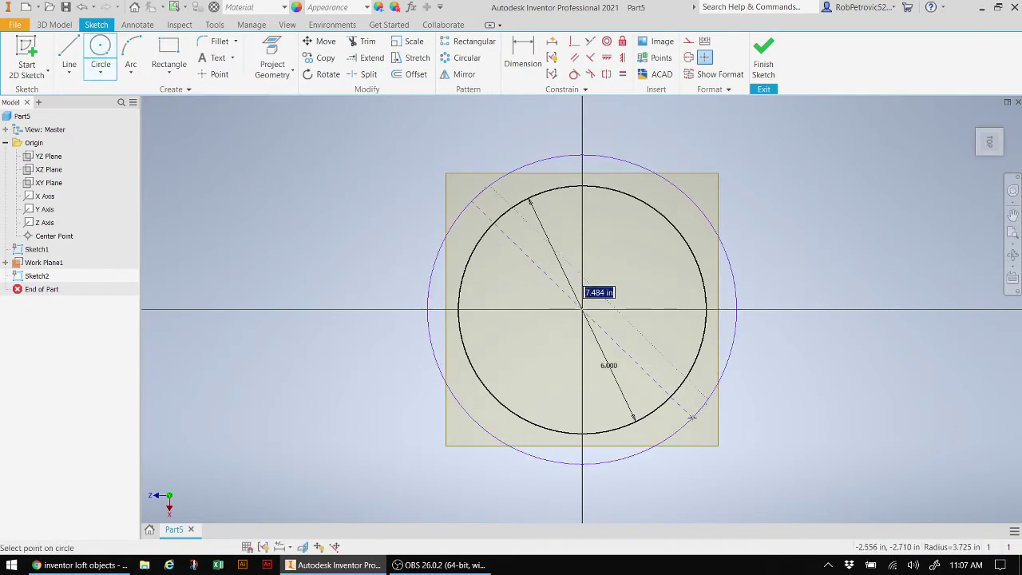
type("8")
key("Return")
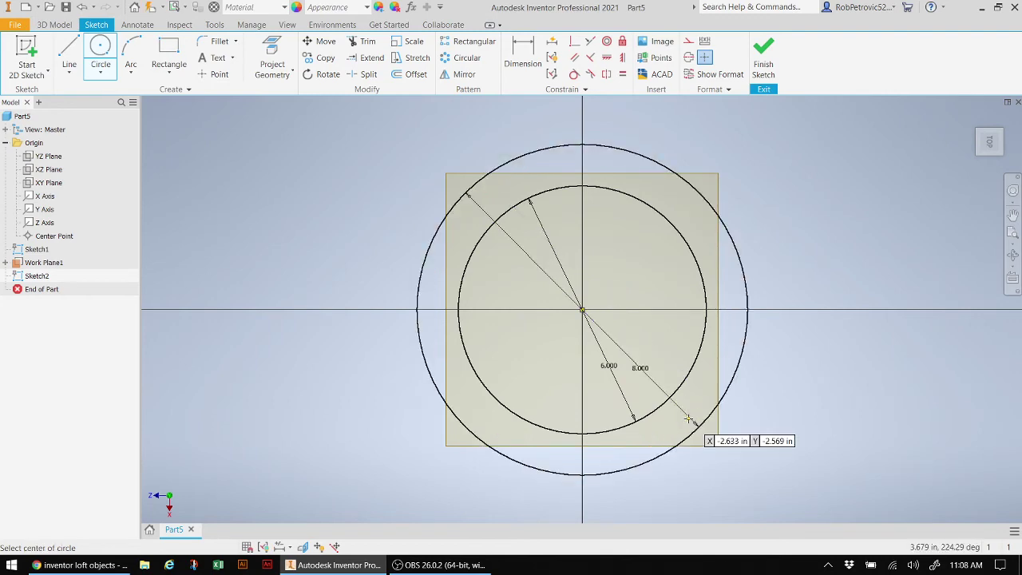
left_click(764, 60)
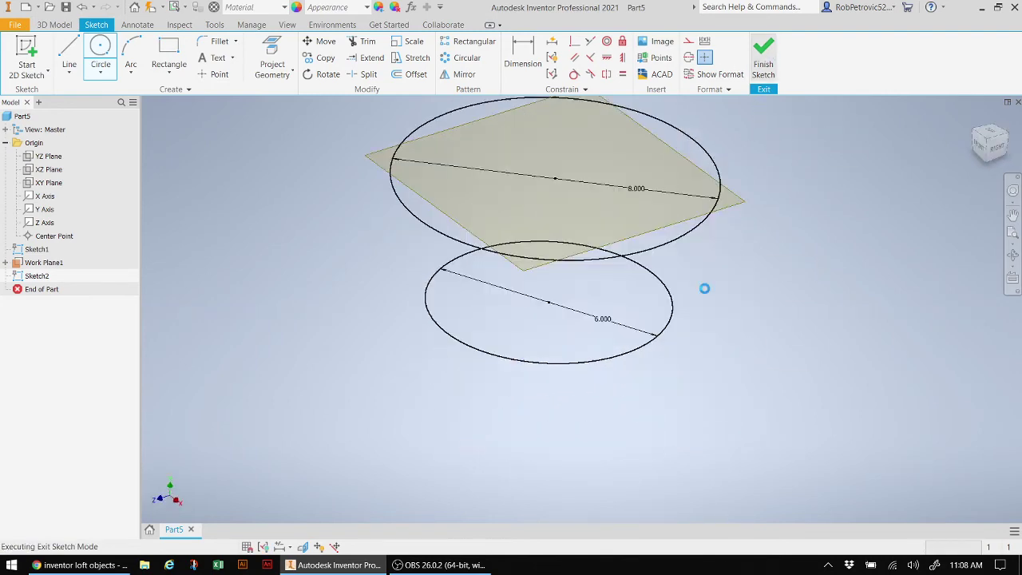
scroll(672, 231, "down", 3)
middle_click_drag(673, 231, 569, 342)
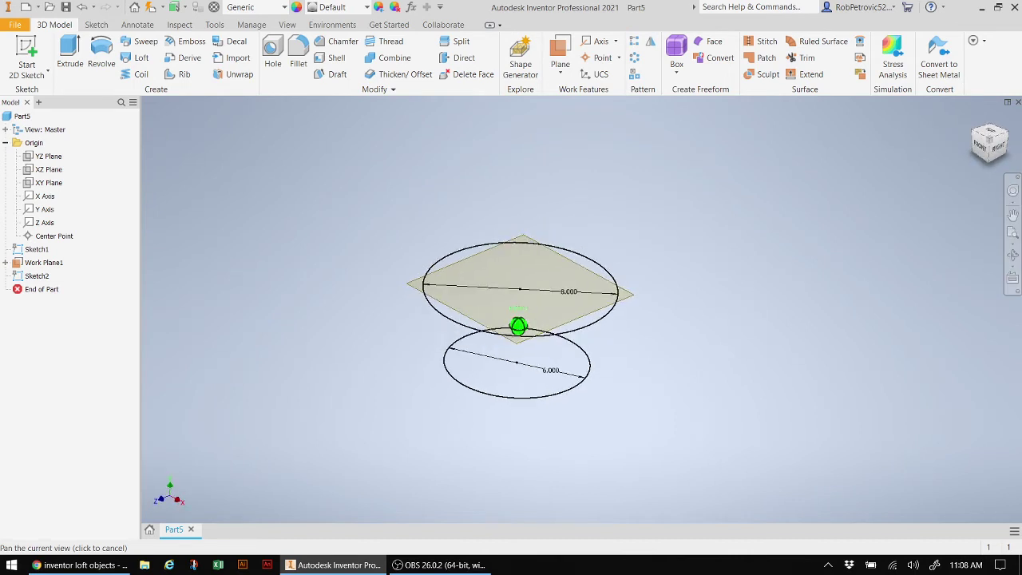
Create Work Plane2 offset upward from Work Plane1
left_click(560, 49)
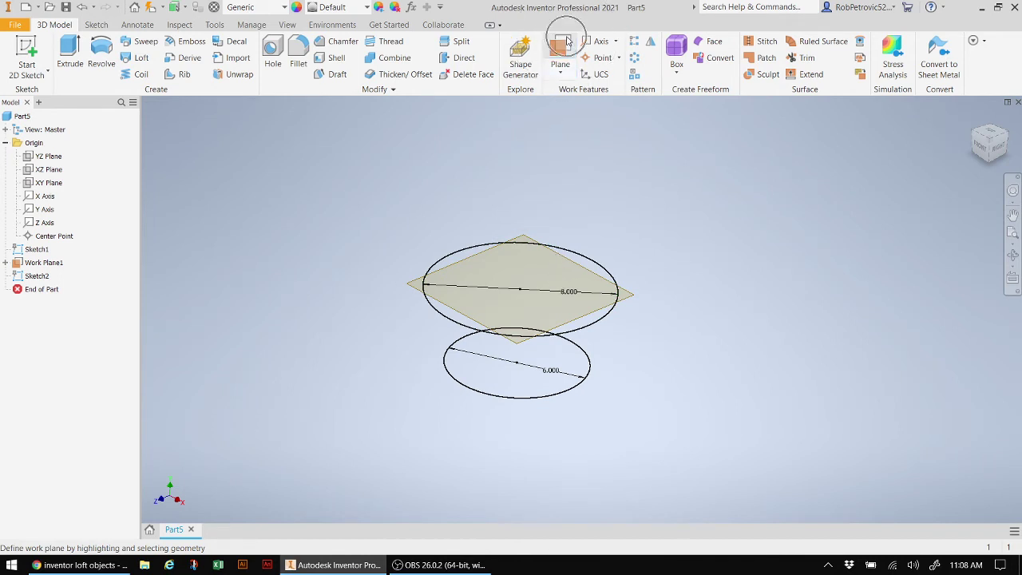
left_click_drag(585, 274, 589, 198)
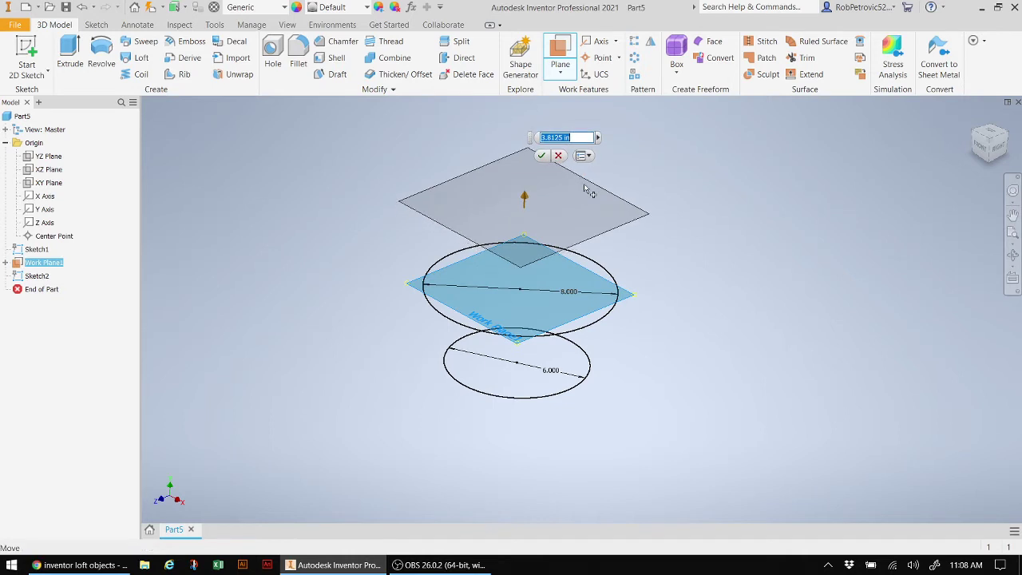
left_click(541, 162)
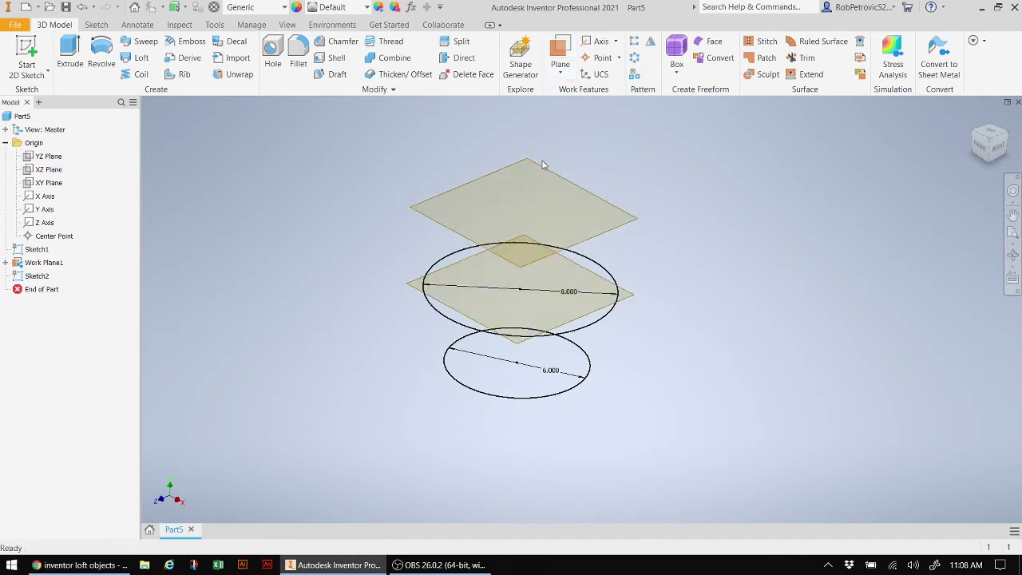
Sketch a 6.000 diameter circle on Work Plane2 and finish Sketch3
left_click(485, 179)
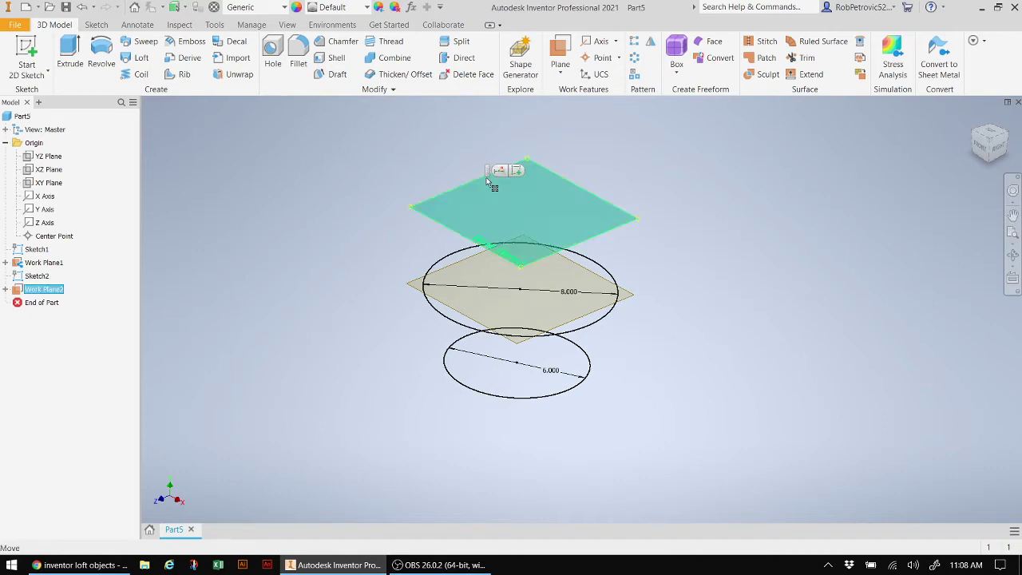
left_click(517, 173)
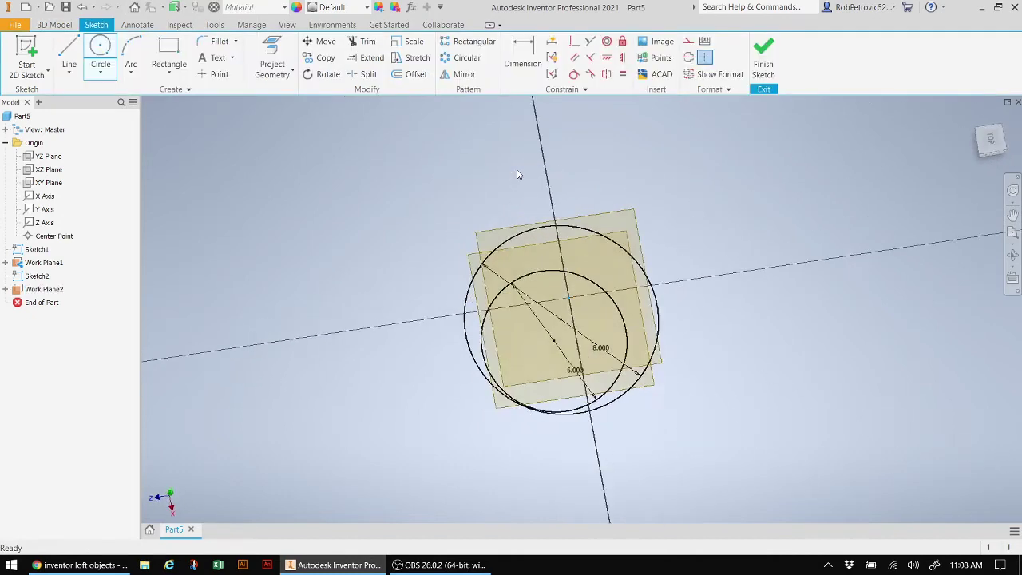
left_click(100, 48)
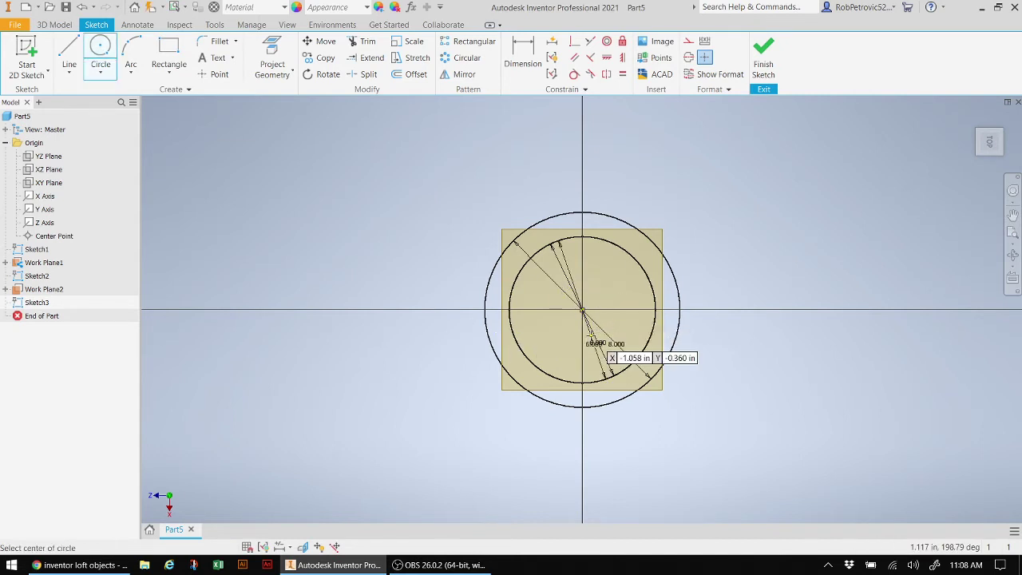
left_click(763, 56)
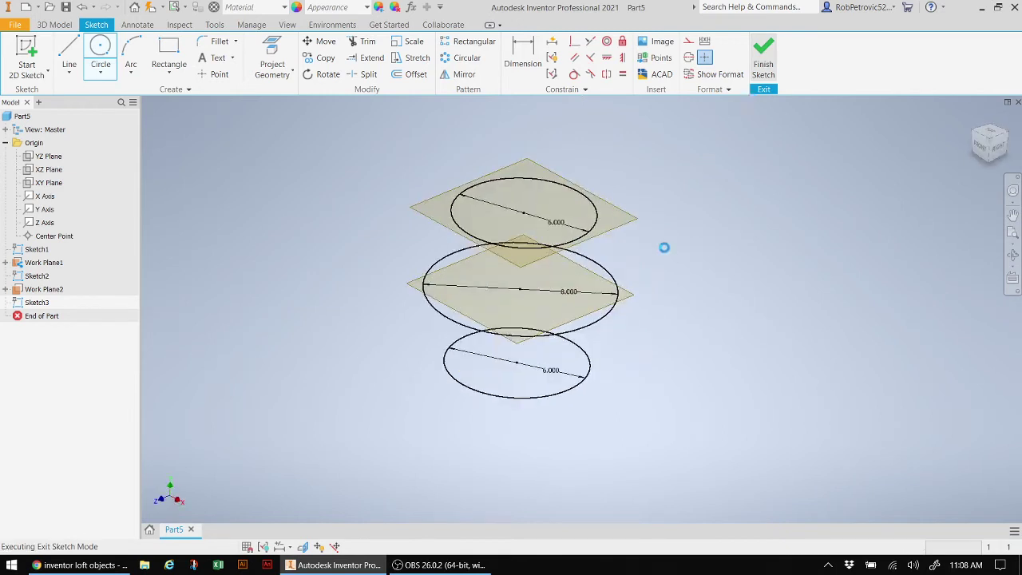
middle_click_drag(466, 279, 438, 325)
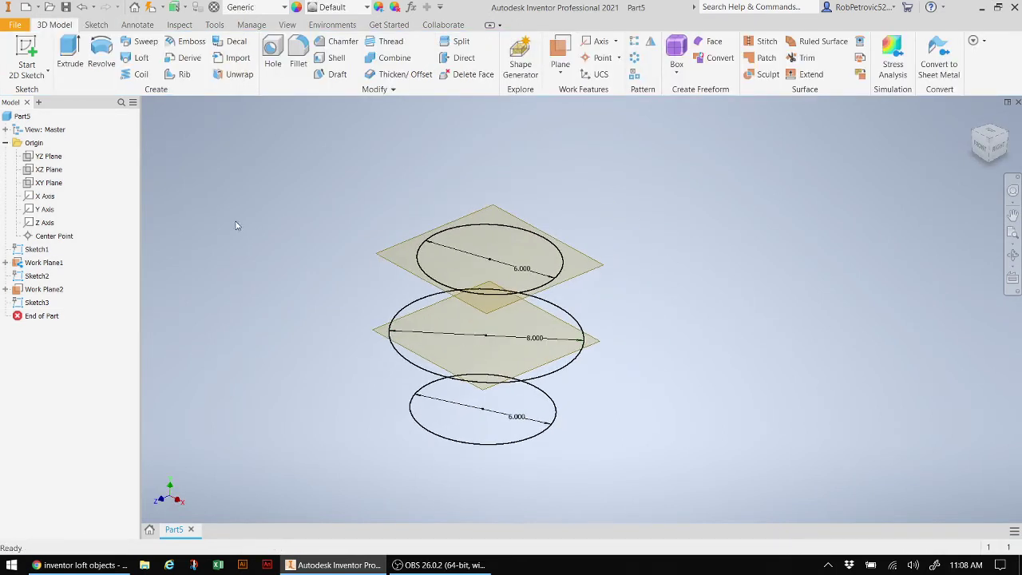
Create Work Plane3 offset upward from Work Plane2
left_click(560, 49)
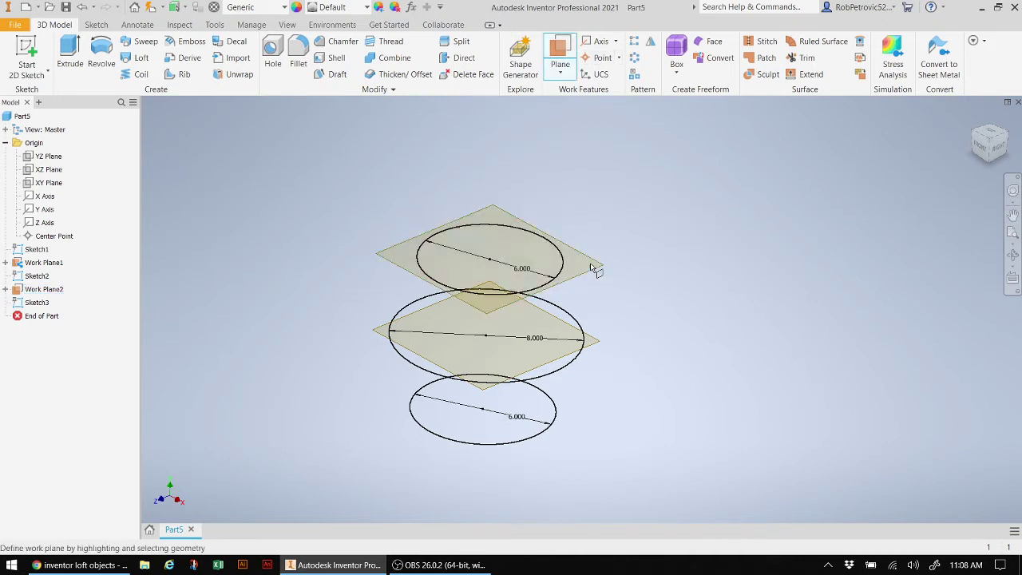
left_click_drag(597, 267, 597, 206)
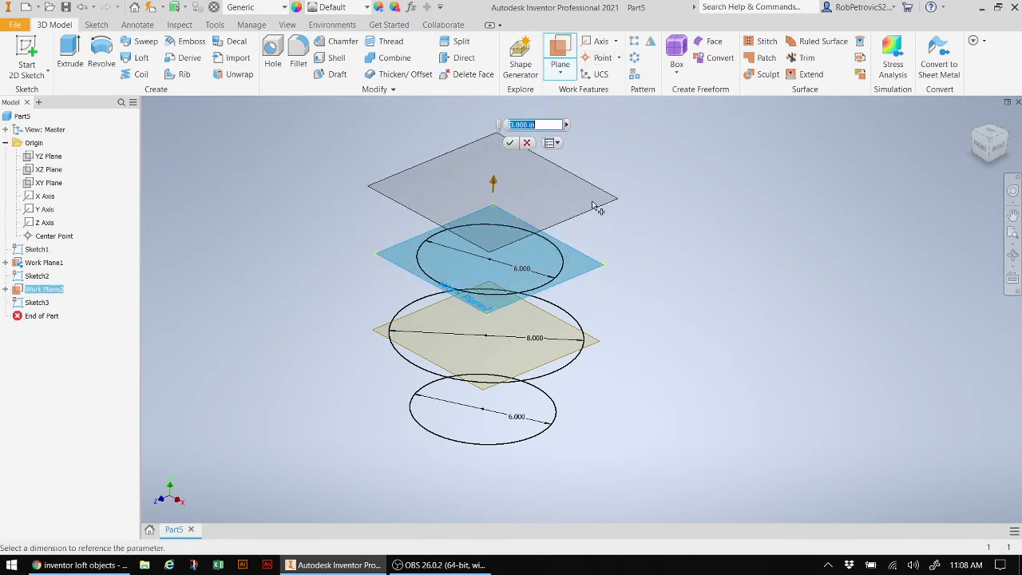
left_click(512, 146)
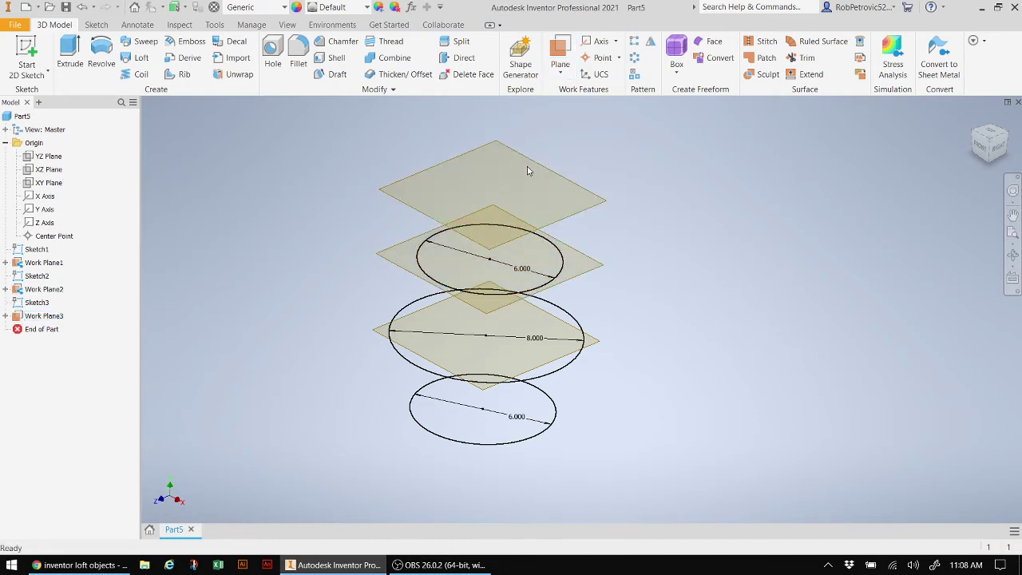
Start a sketch on Work Plane3 and draw a 4 in diameter circle at the origin
left_click(578, 188)
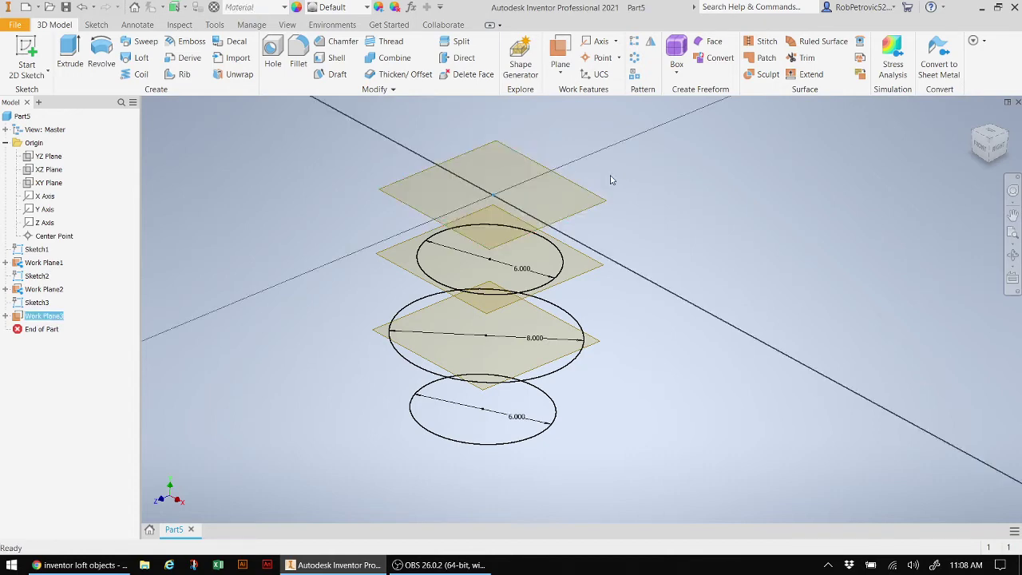
key("s")
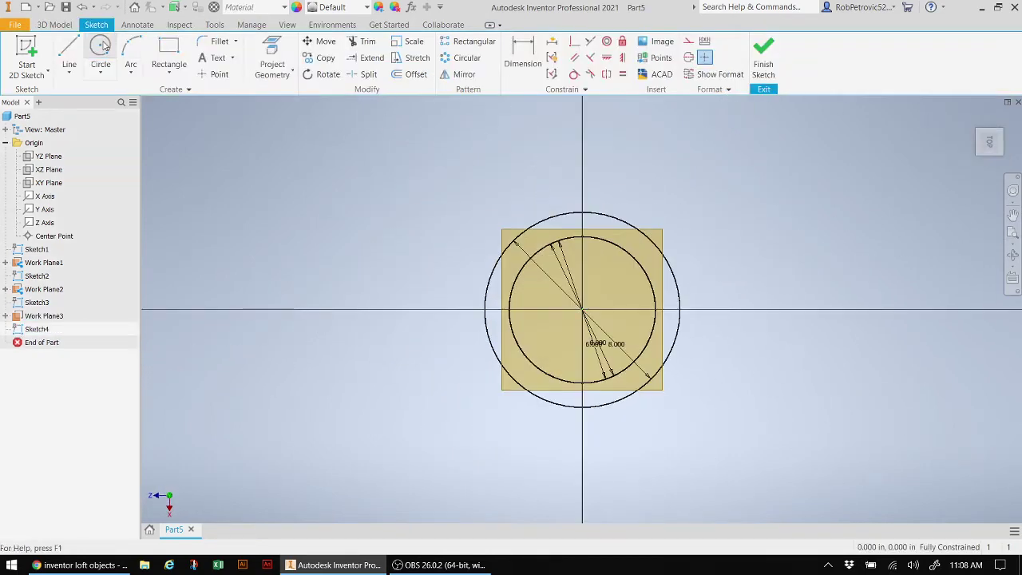
left_click(101, 47)
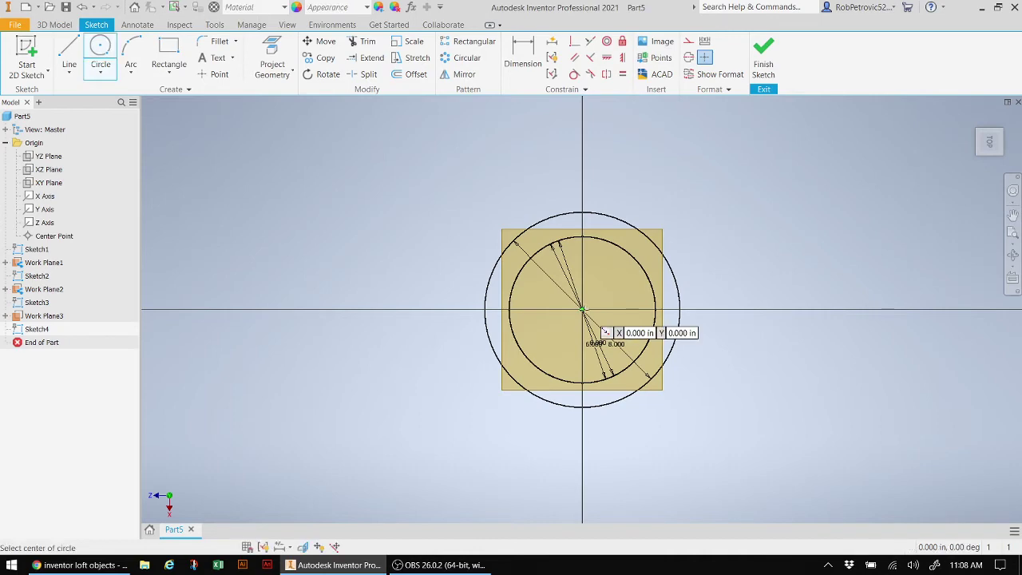
left_click(582, 308)
type("4")
key("Return")
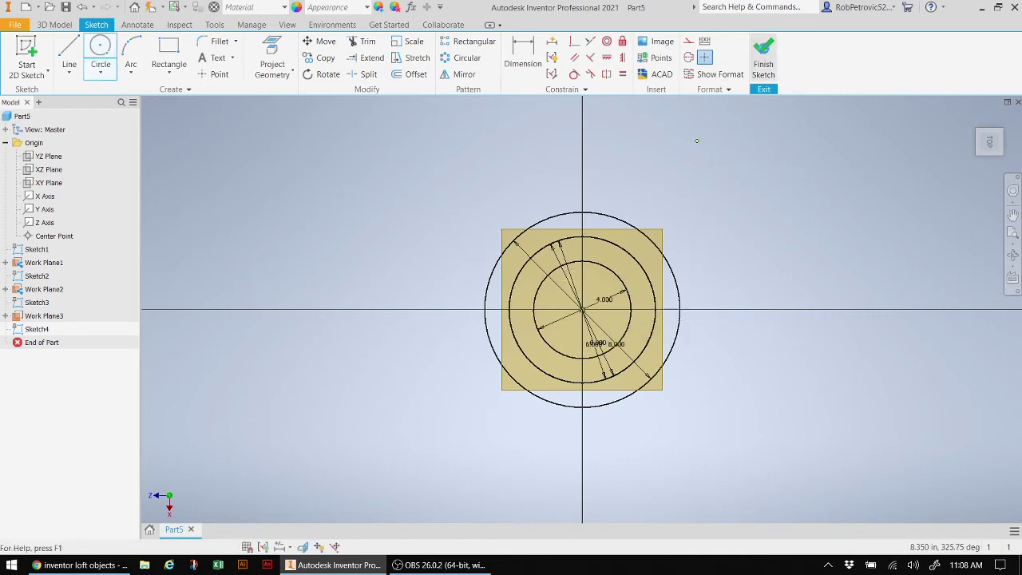
Finish the sketch with the 4.000 circle and re-centre the view on the stack
key("ctrl+Return")
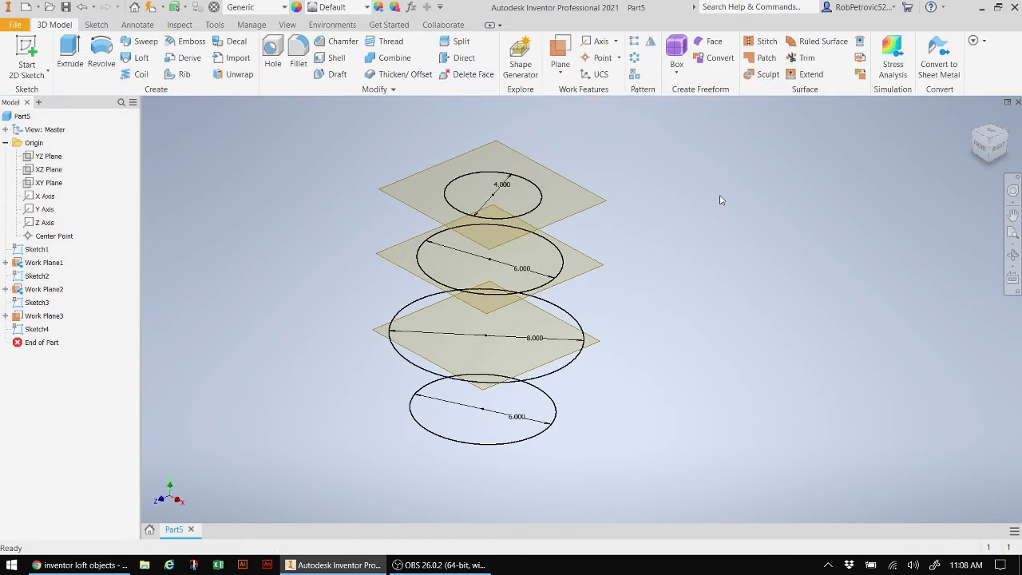
scroll(793, 249, "down", 2)
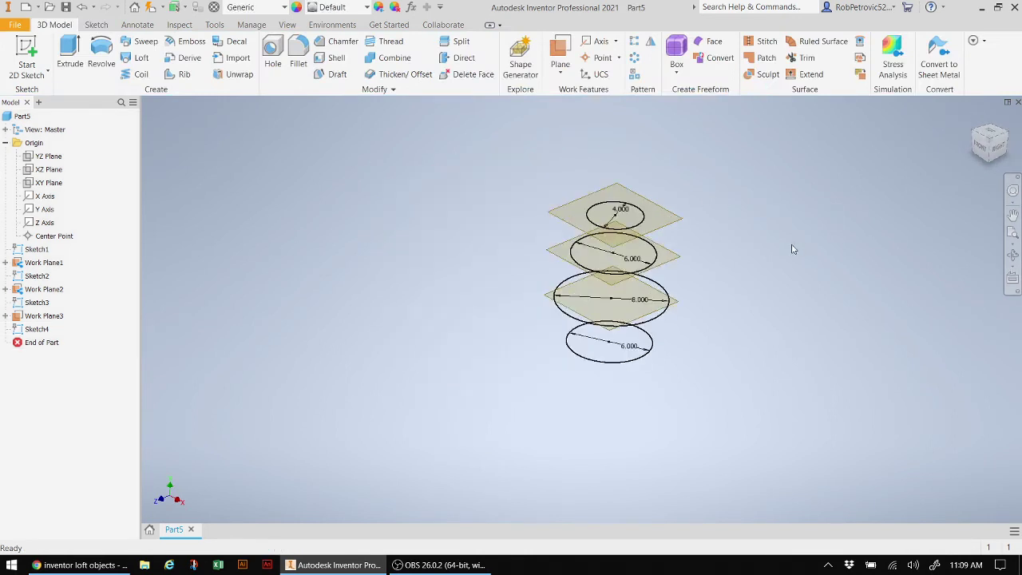
middle_click_drag(748, 252, 653, 298)
Create Work Plane4 offset 3.0625 in above Work Plane3
left_click(559, 56)
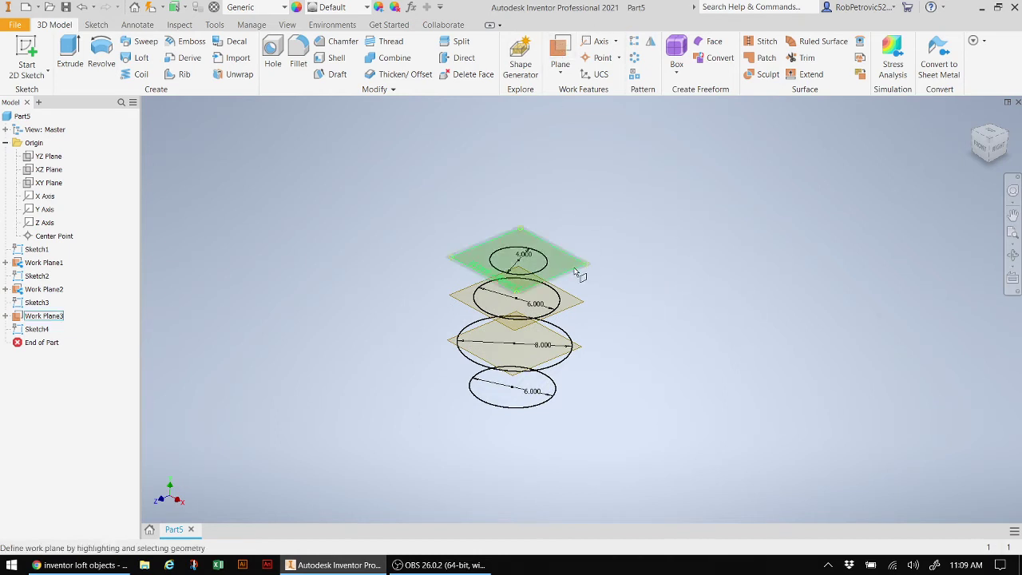
left_click_drag(575, 267, 582, 236)
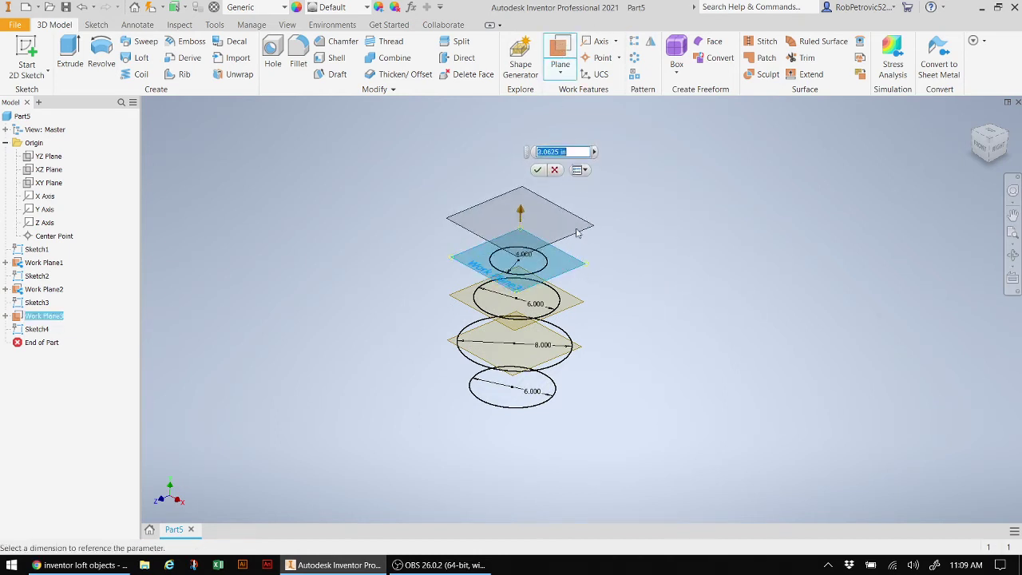
left_click(538, 169)
left_click(559, 216)
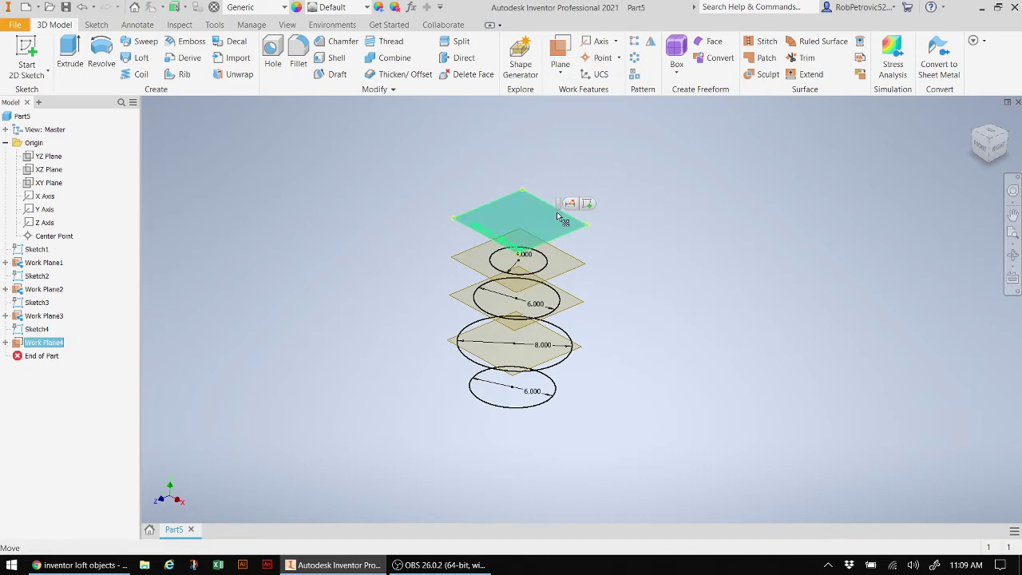
Draw a 6.000 diameter circle at the origin on Work Plane4 and finish Sketch5
key("s")
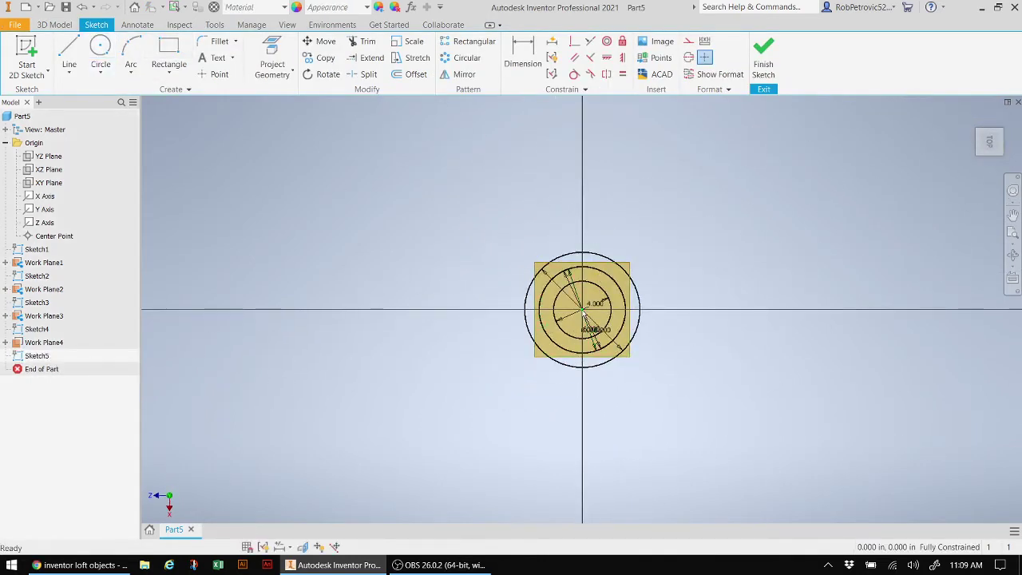
key("c")
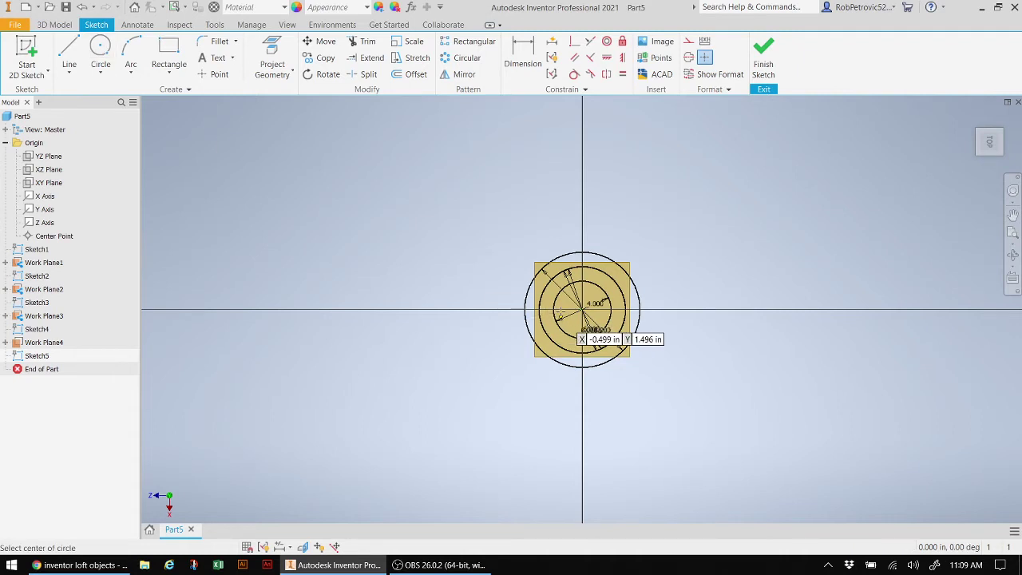
left_click(580, 308)
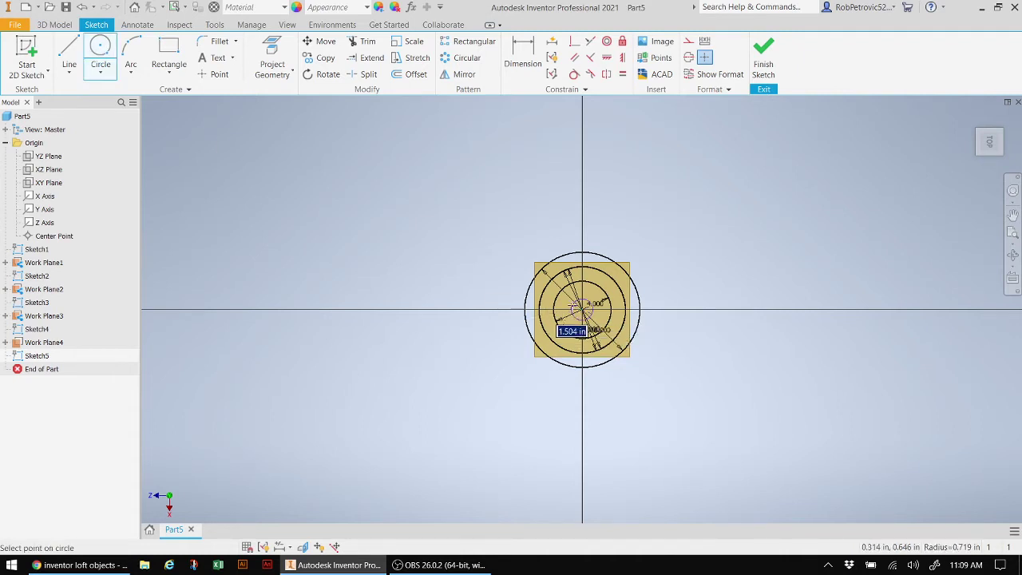
key("Escape")
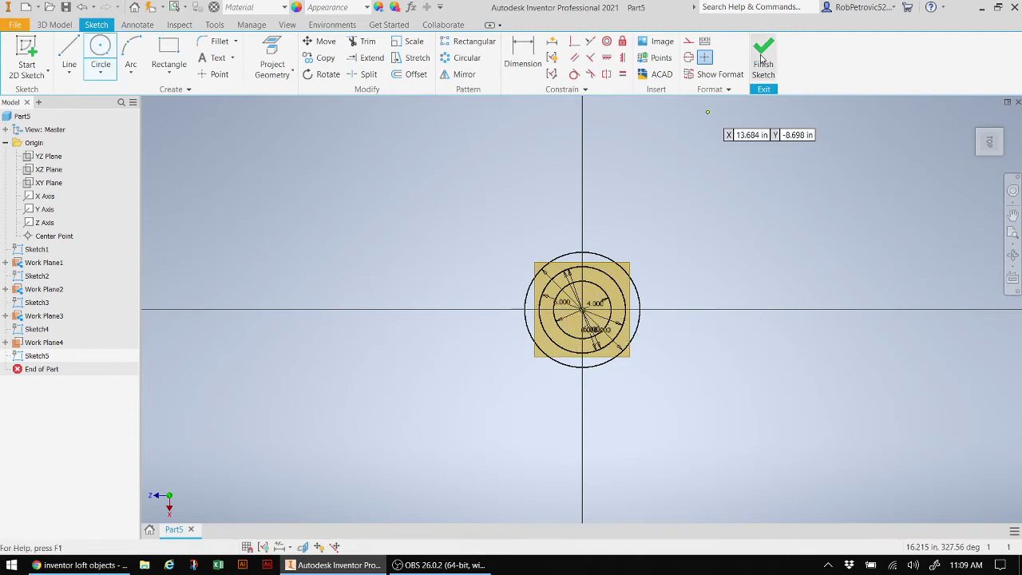
left_click(763, 60)
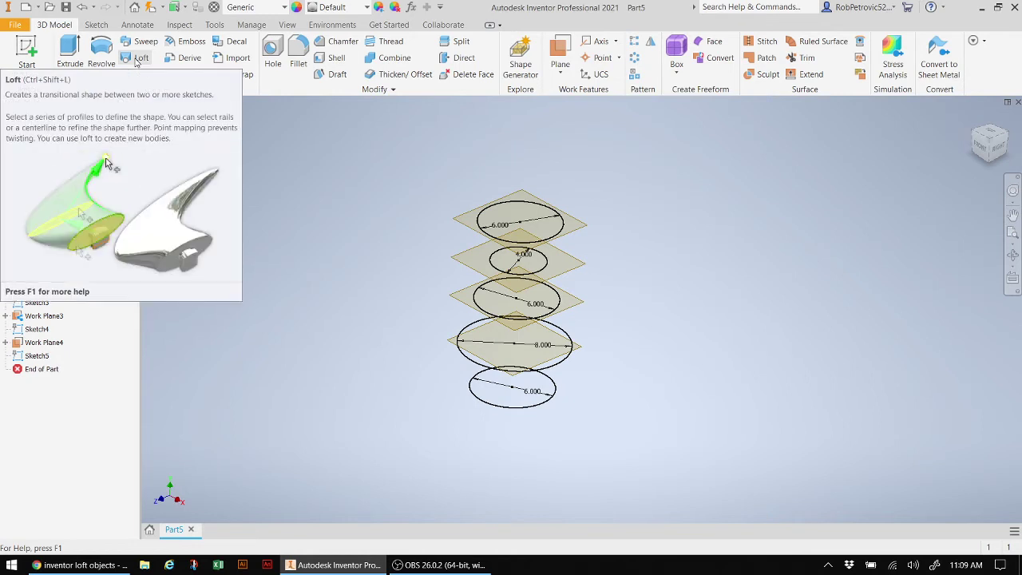
Create Loft1 through the five circle sections in order from bottom to top
left_click(138, 59)
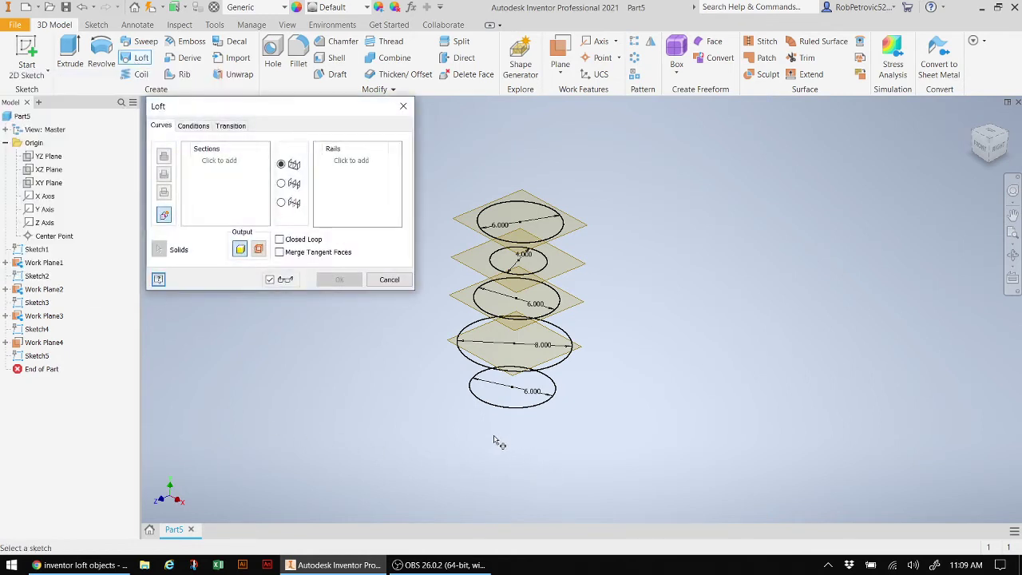
left_click(526, 411)
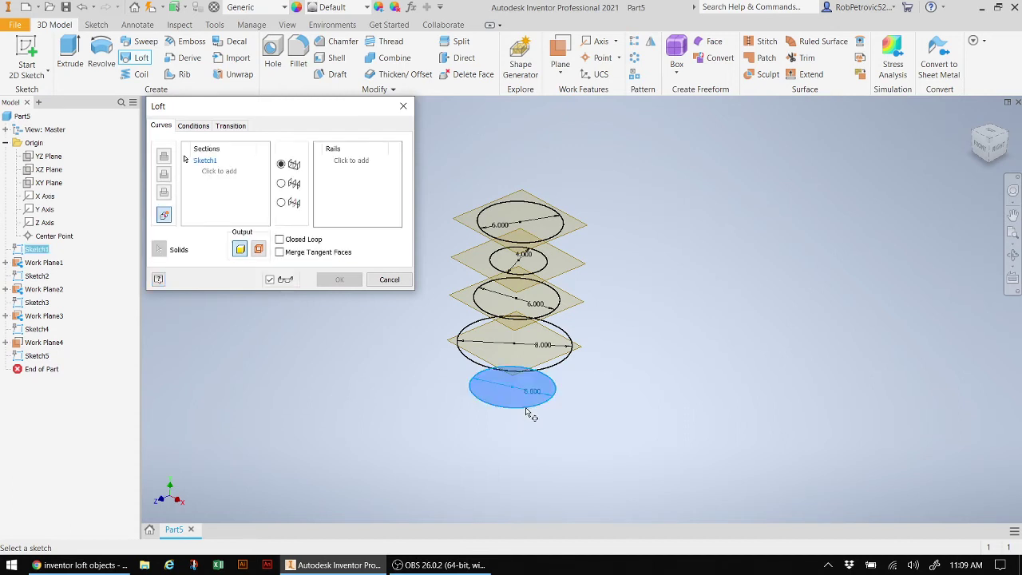
left_click(567, 350)
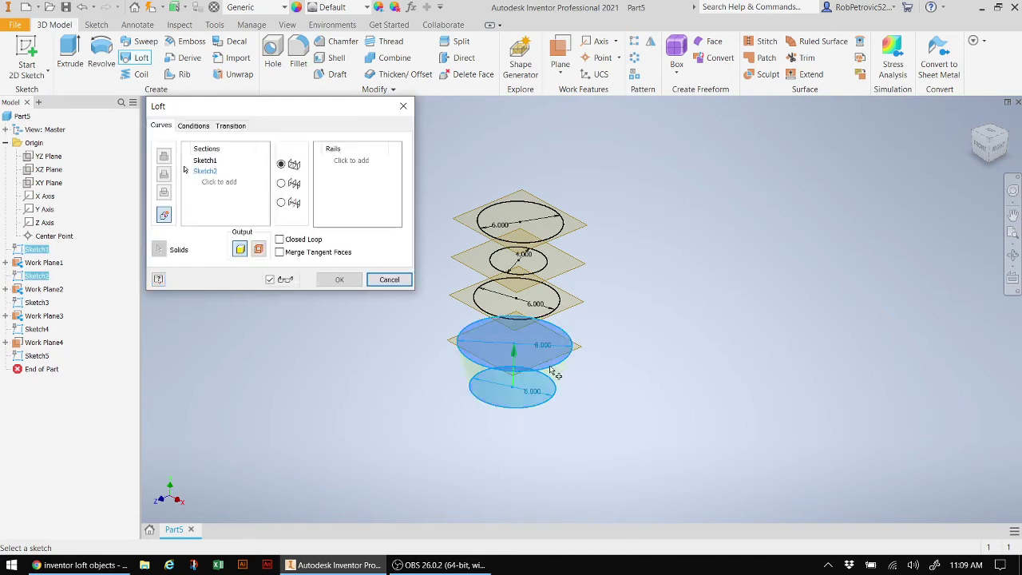
left_click(560, 307)
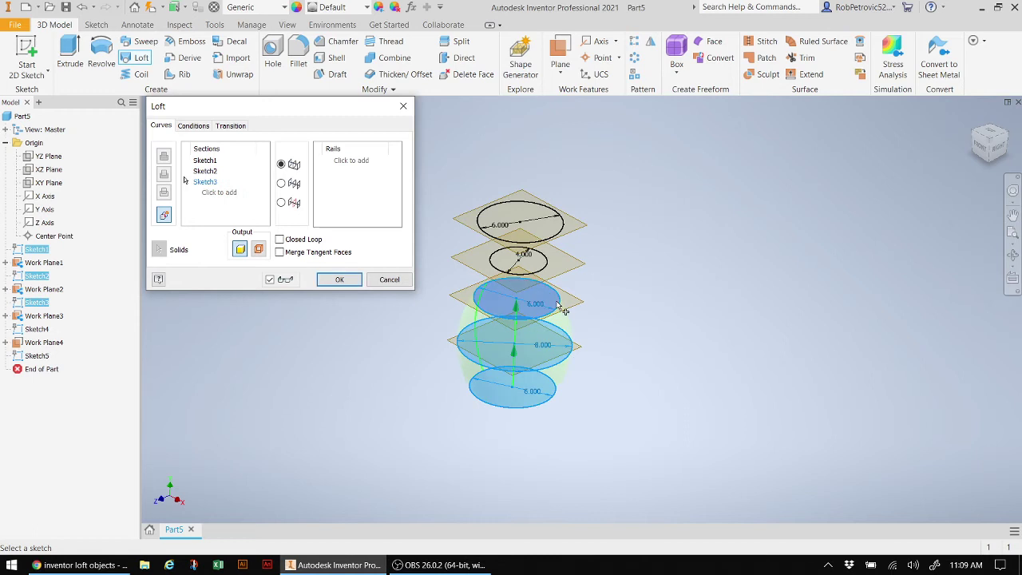
left_click(550, 269)
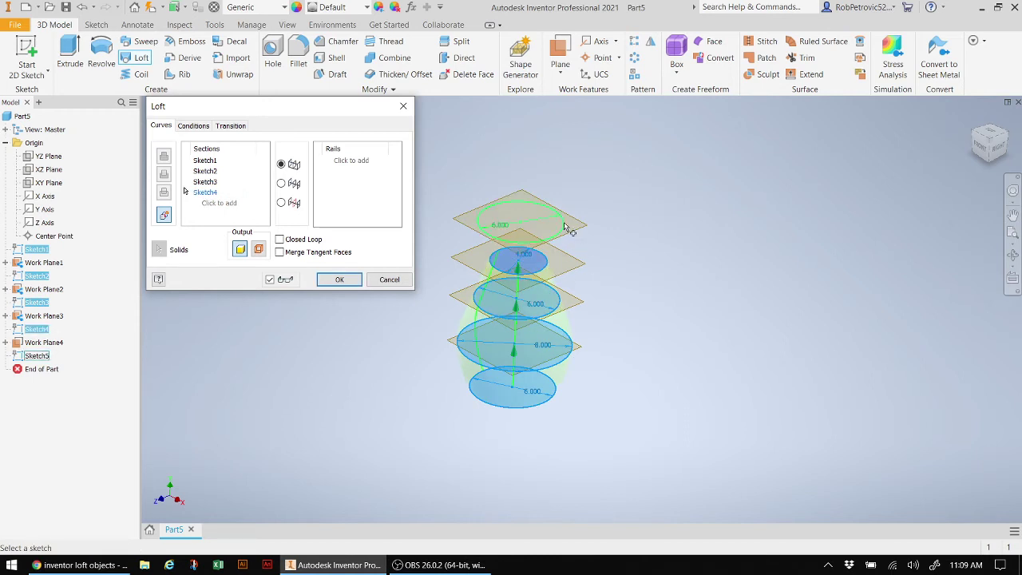
left_click(565, 228)
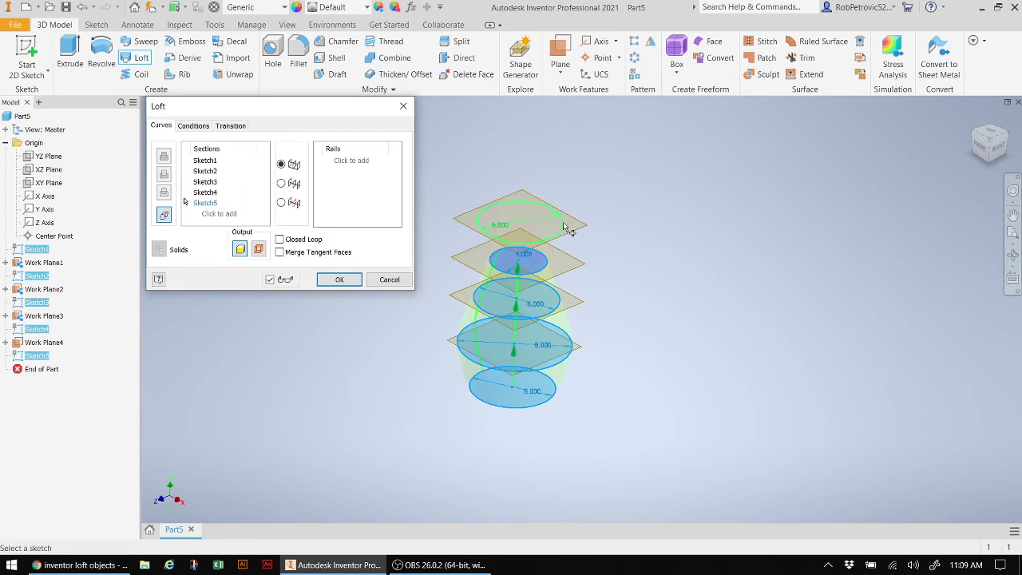
left_click(339, 279)
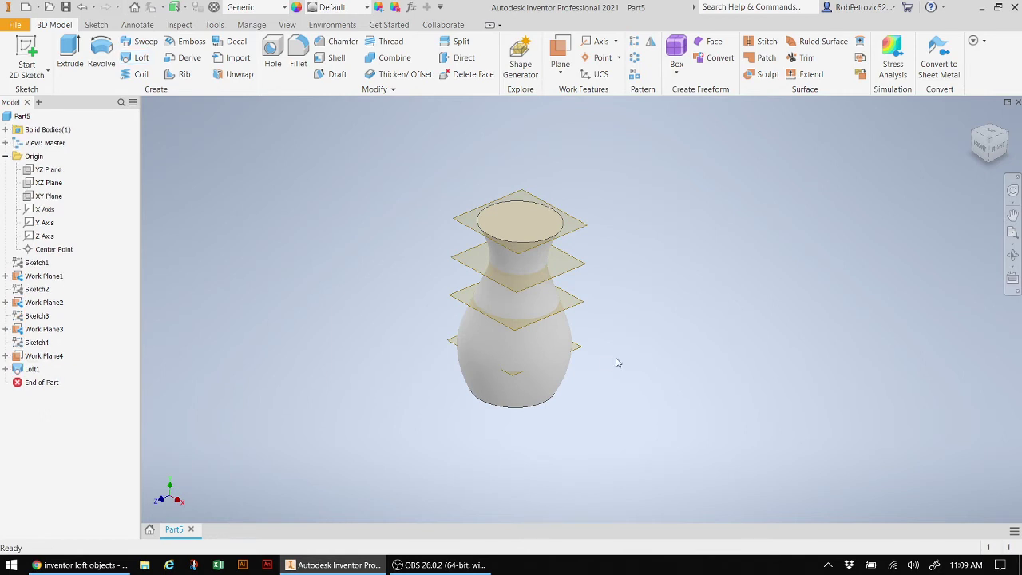
Turn off visibility of the top two work planes
middle_click_drag(516, 304, 515, 303, "shift")
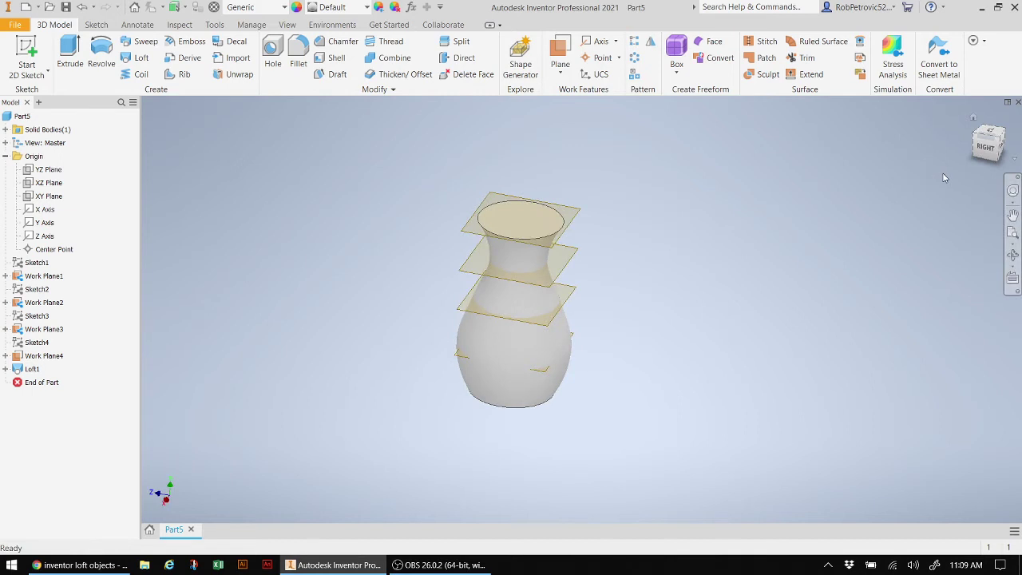
left_click(582, 218)
right_click(581, 218)
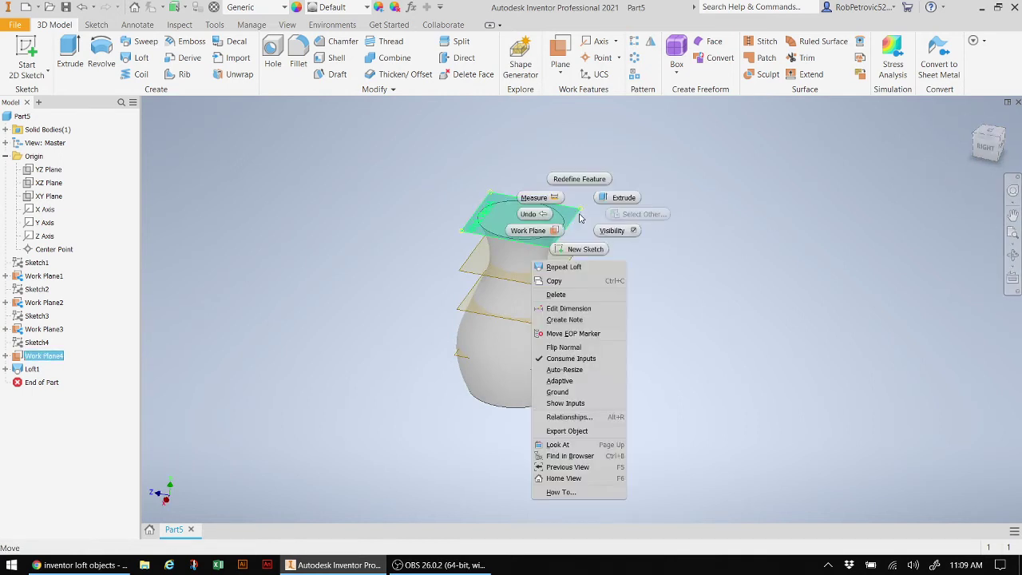
left_click(633, 231)
left_click(572, 269)
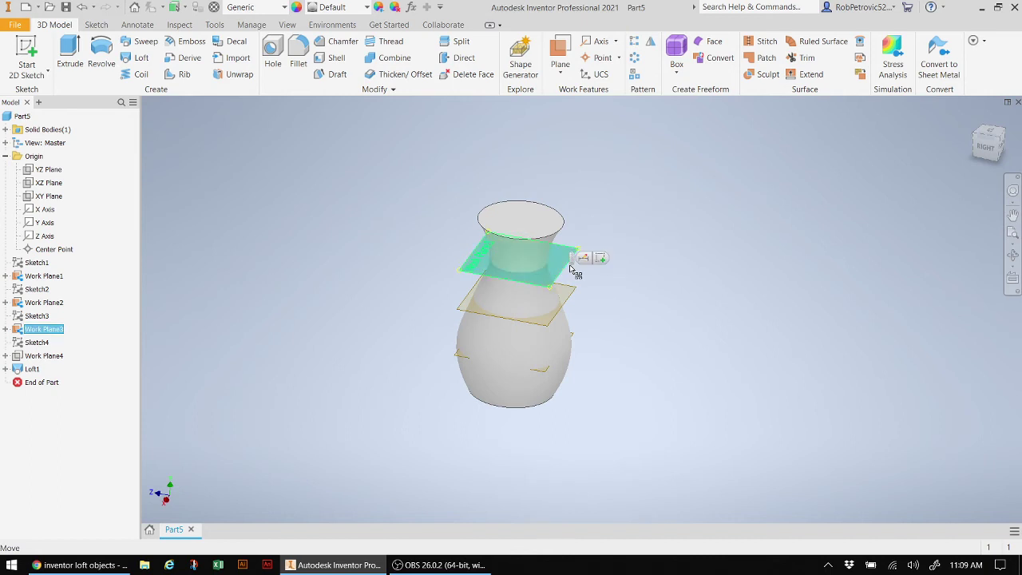
right_click(571, 269)
left_click(624, 284)
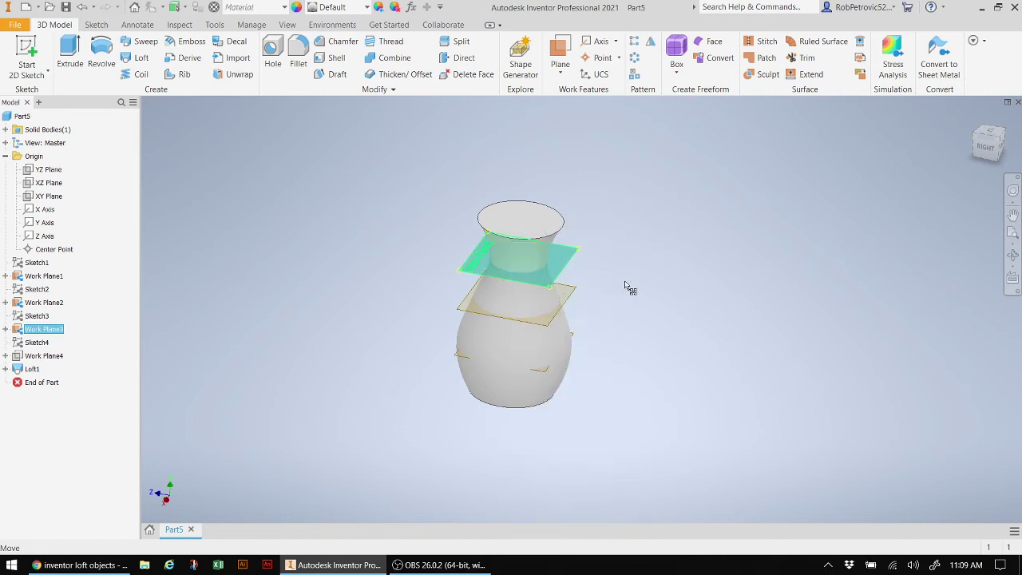
Turn off visibility of the remaining two lower work planes
left_click(569, 309)
right_click(568, 308)
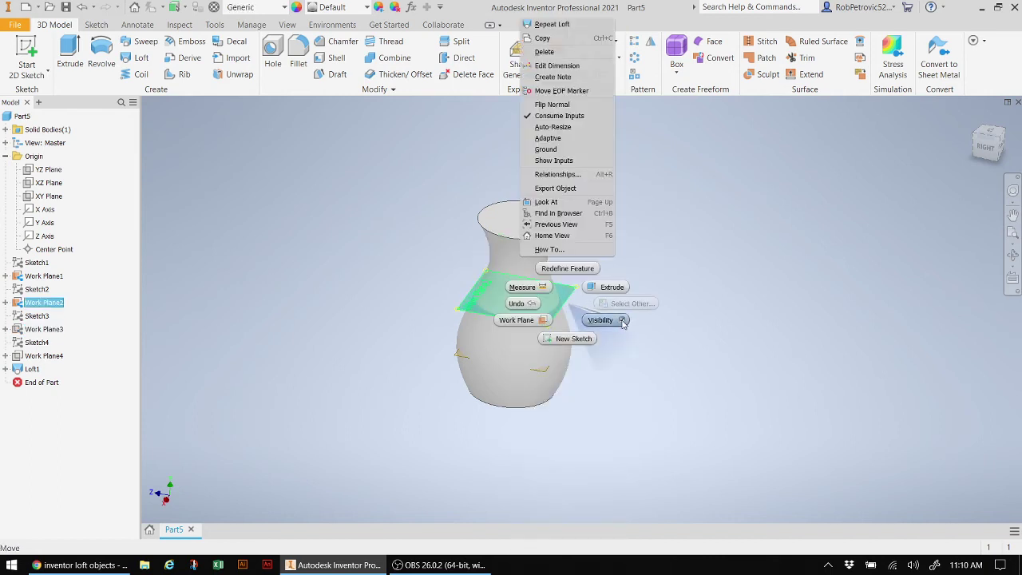
left_click(598, 319)
left_click(545, 374)
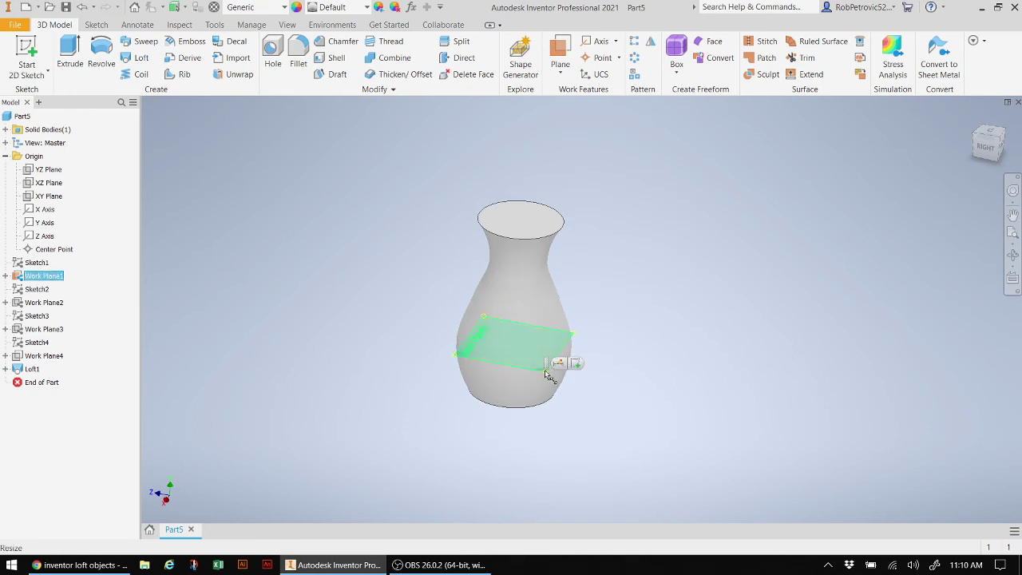
right_click(529, 374)
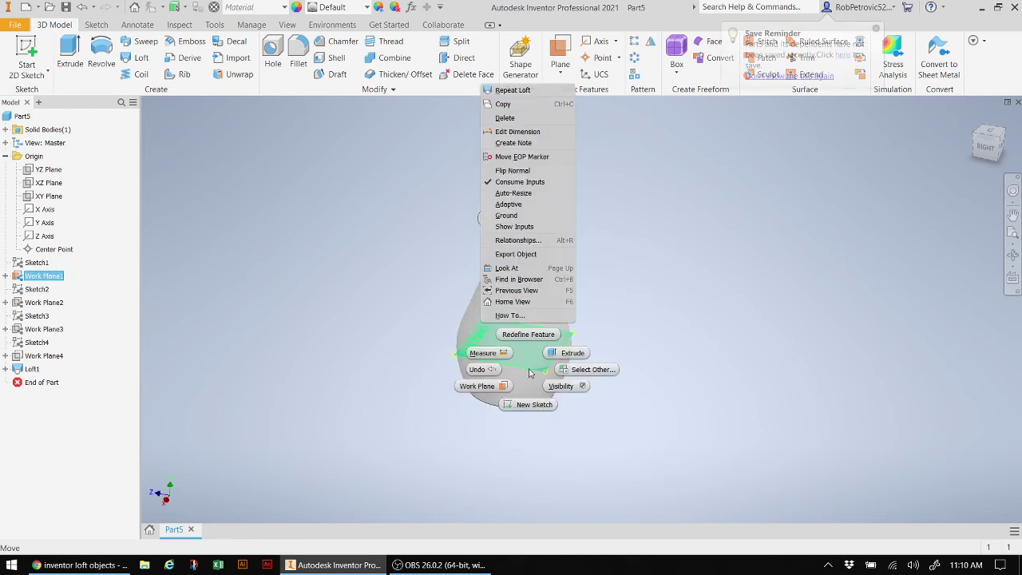
left_click(585, 388)
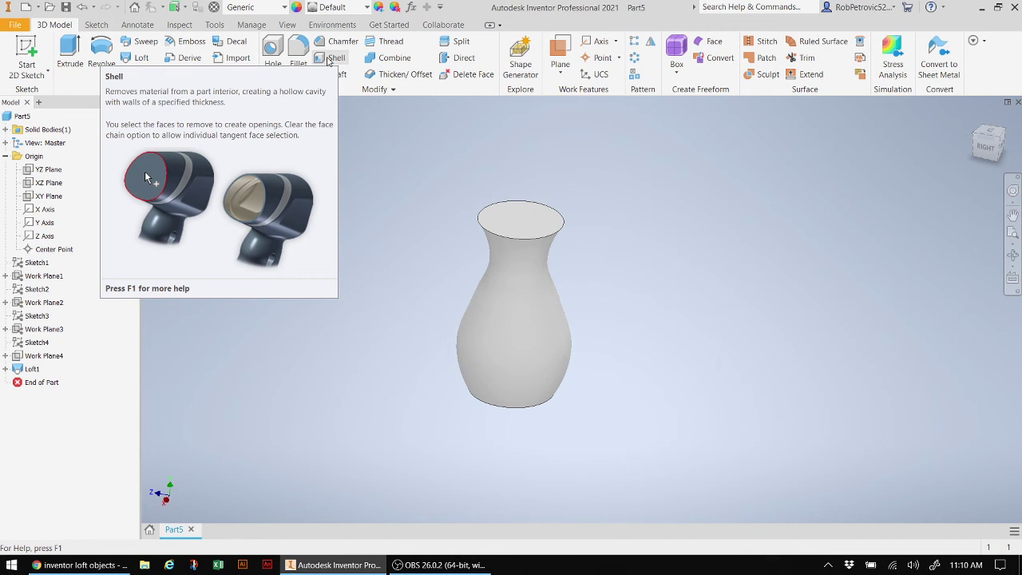
Shell the vase with 0.25 in thickness, removing its top face
left_click(329, 59)
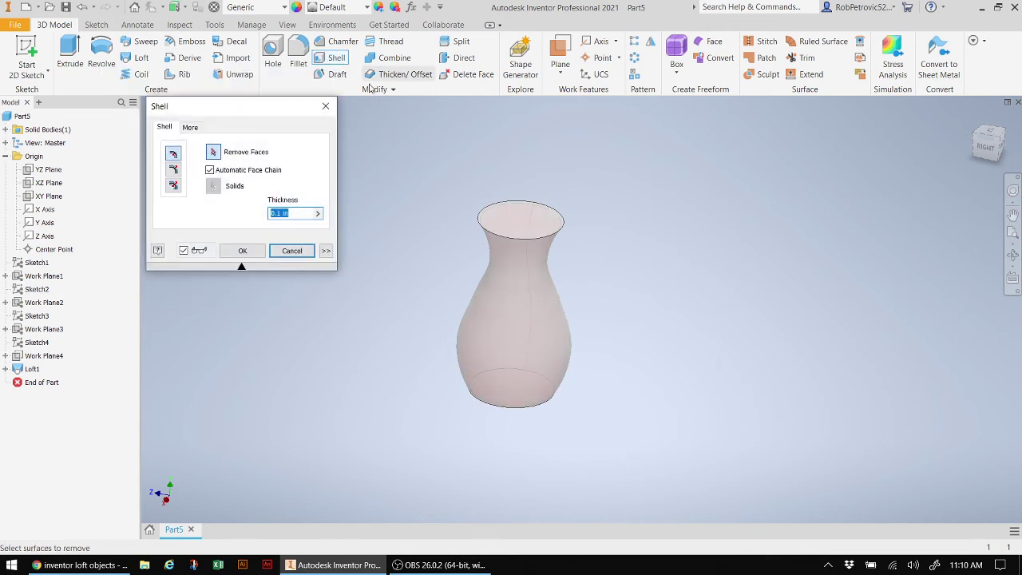
left_click(517, 227)
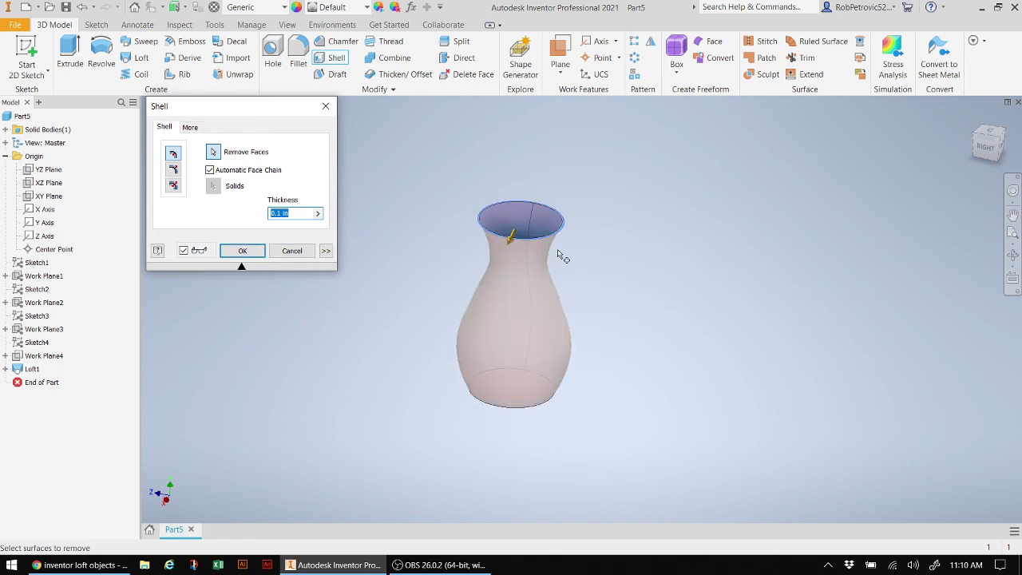
left_click_drag(986, 137, 975, 161)
left_click(990, 134)
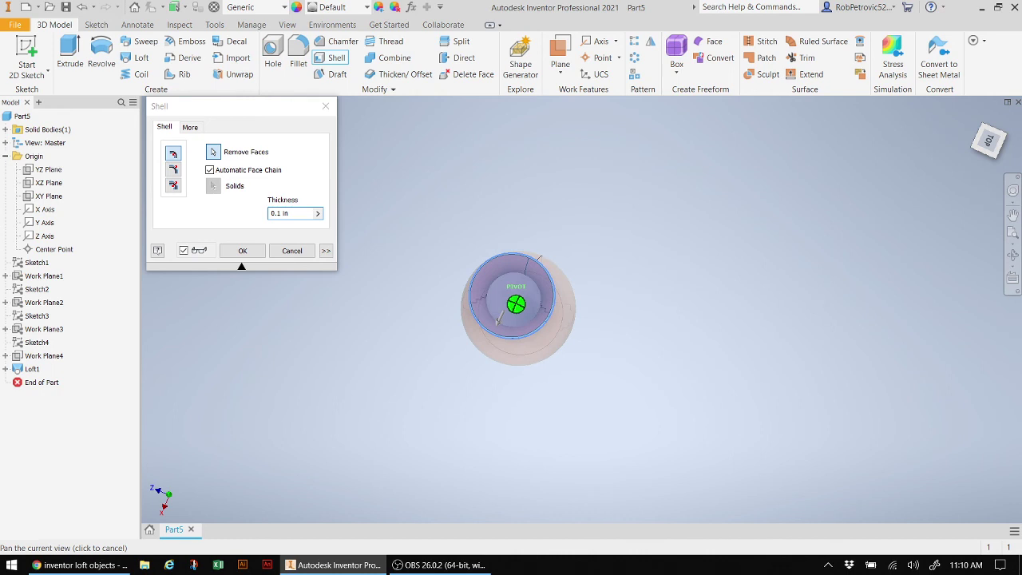
left_click(986, 145)
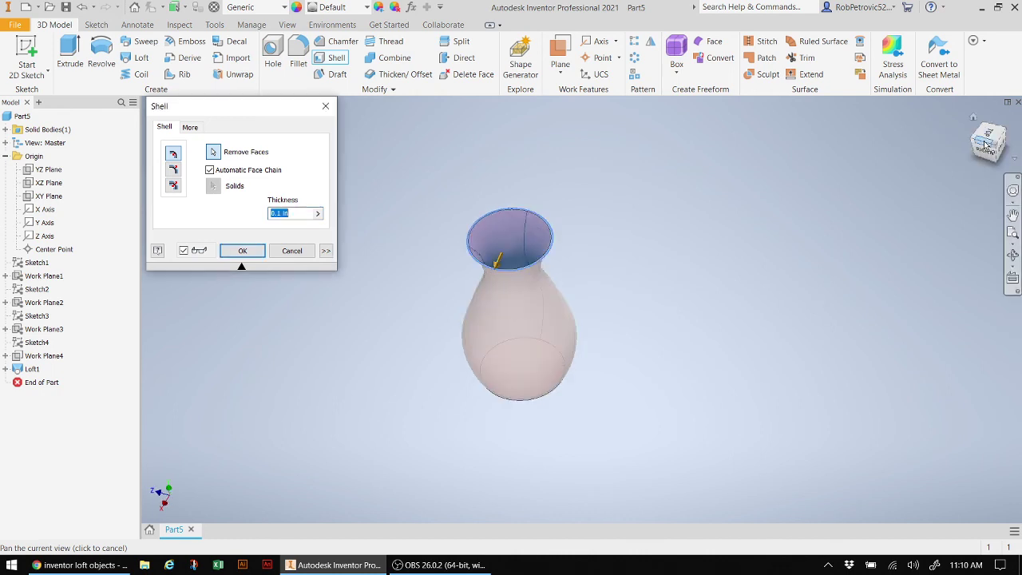
left_click(268, 215)
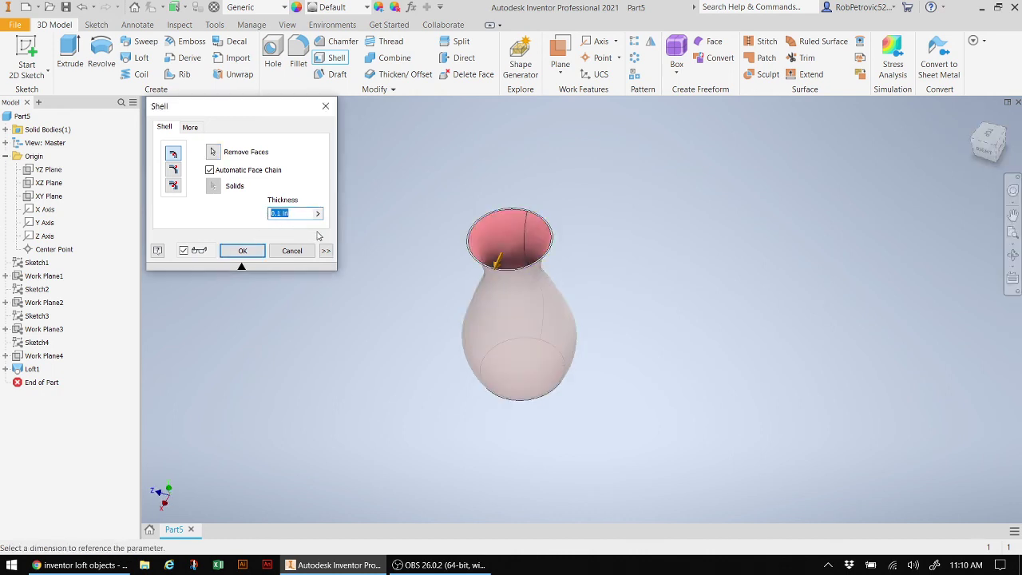
type("0")
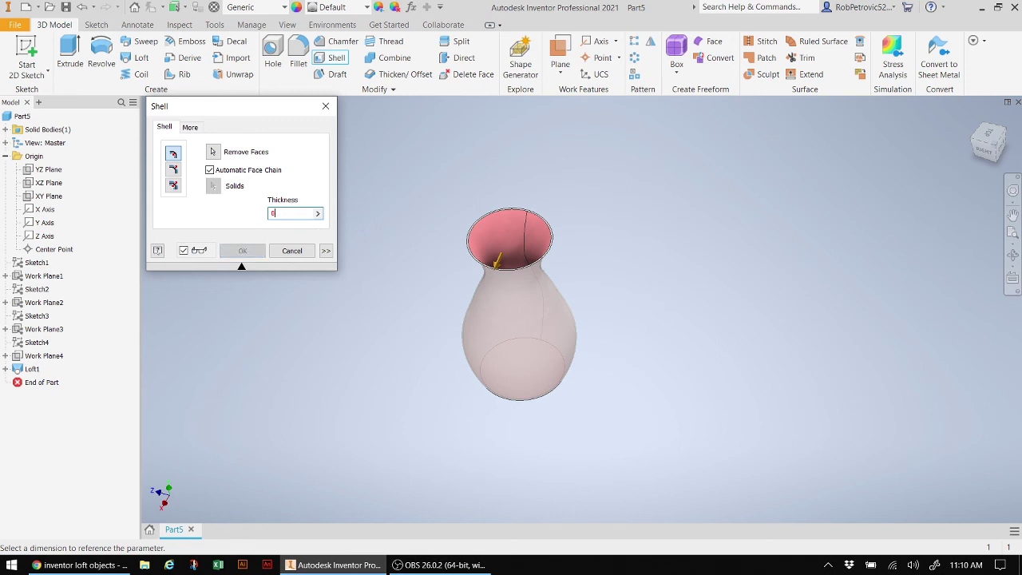
type(".25")
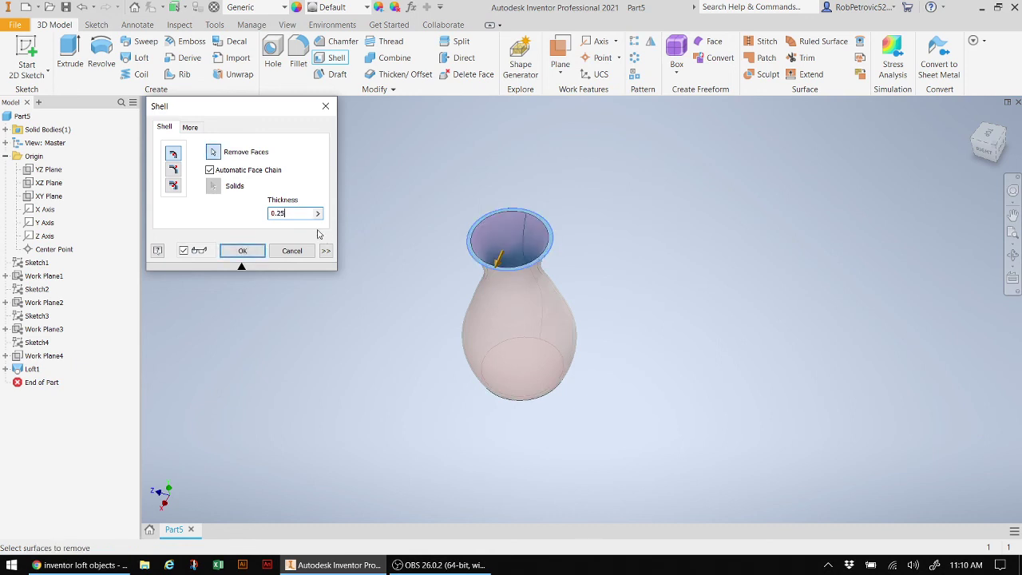
left_click(242, 250)
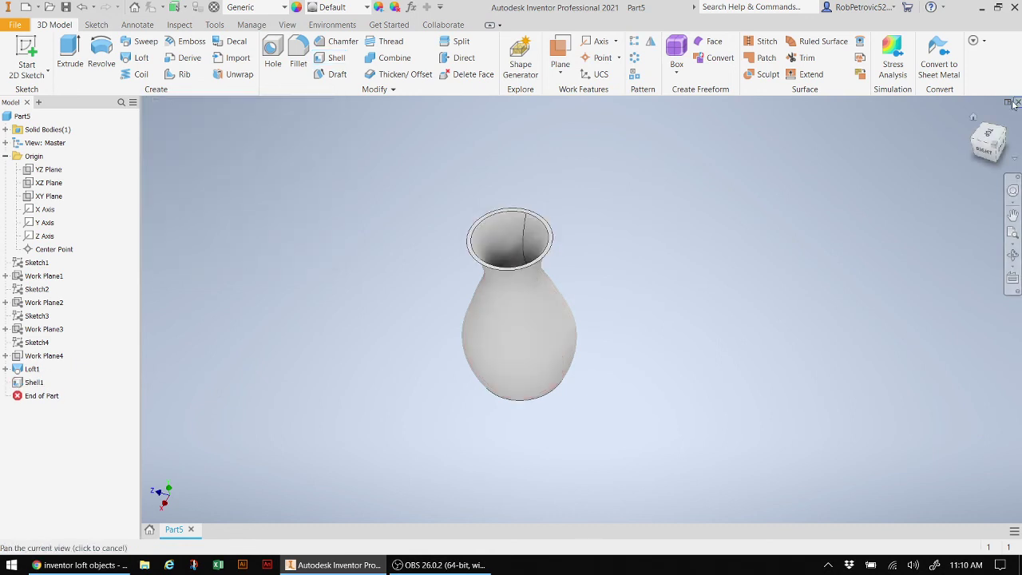
middle_click_drag(514, 229, 513, 305, "shift")
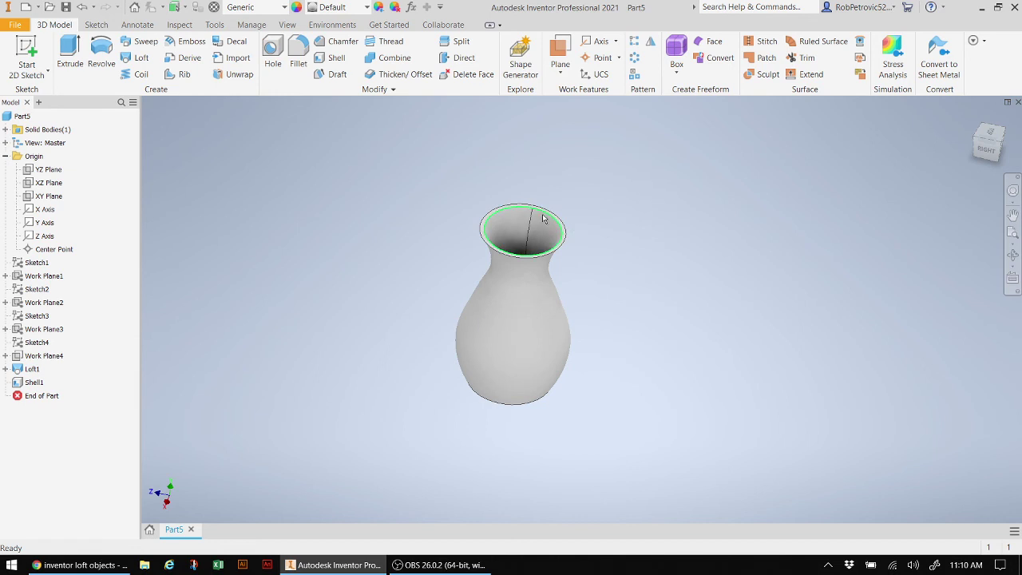